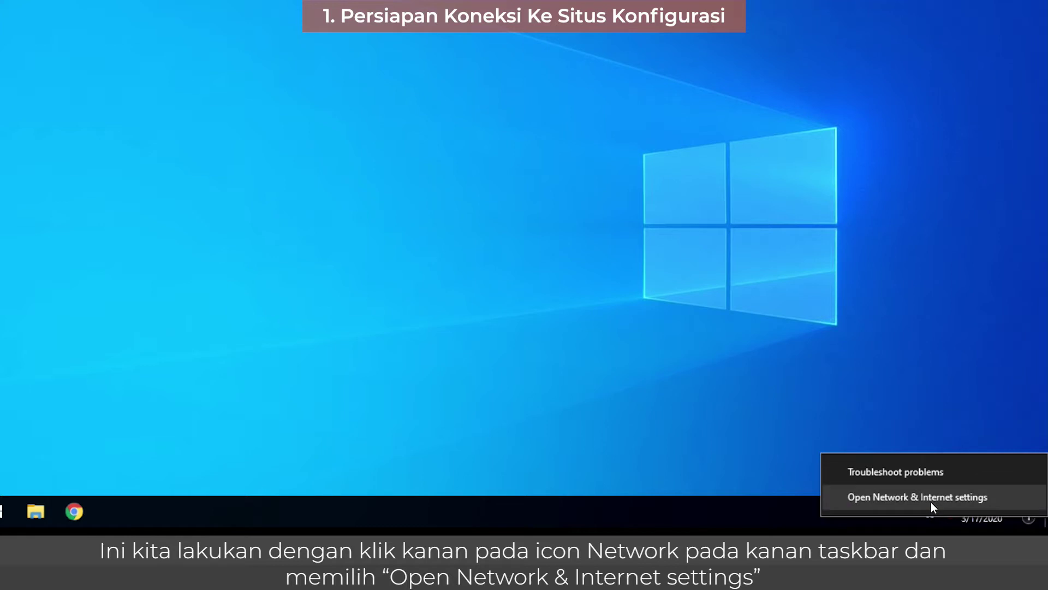
Step: Open the Ethernet adapter's Properties from its Status window in Network Connections
left_click(932, 498)
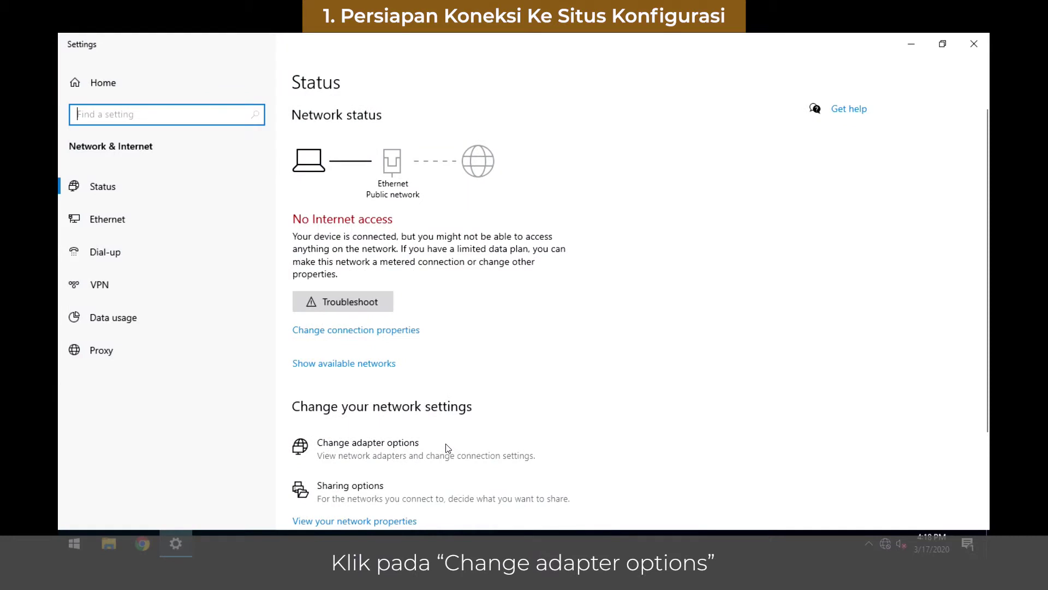
left_click(444, 453)
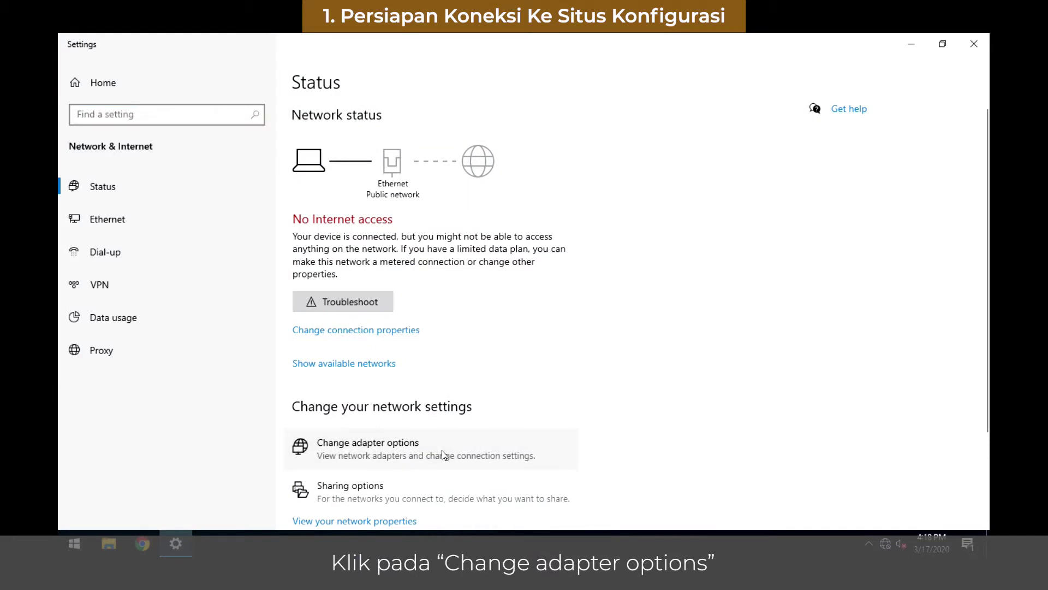
right_click(274, 187)
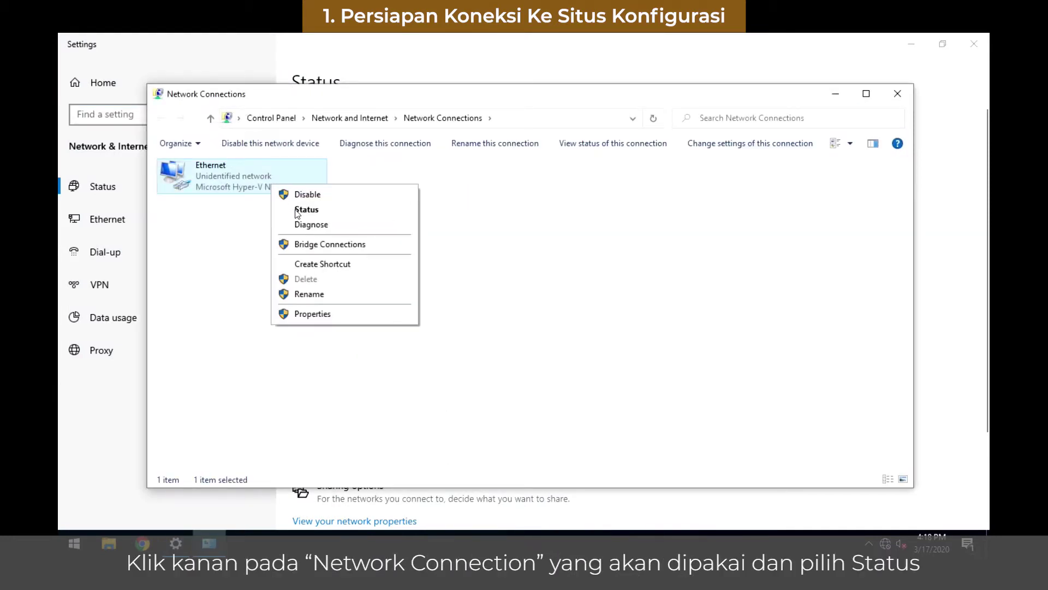
left_click(298, 211)
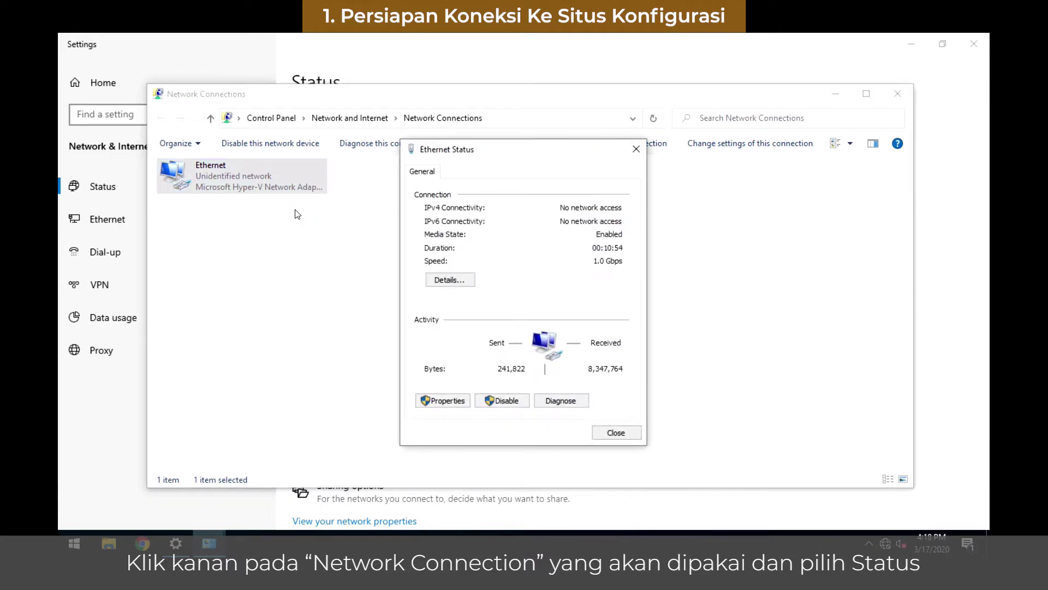
left_click(449, 401)
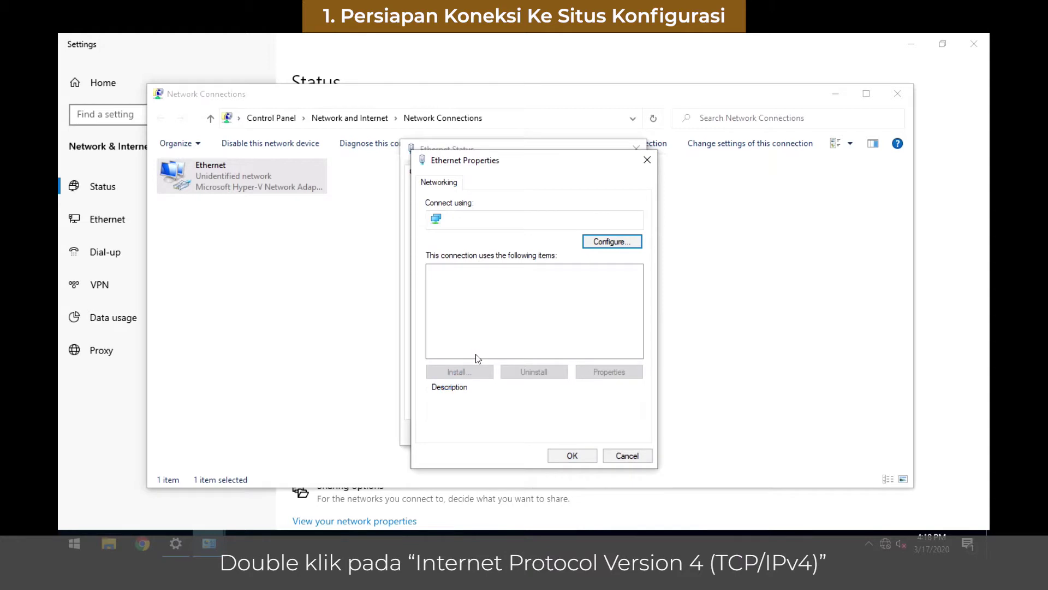
Step: Set IPv4 to static 192.168.1.100, mask 255.255.255.0, gateway and DNS 192.168.1.1
double_click(491, 306)
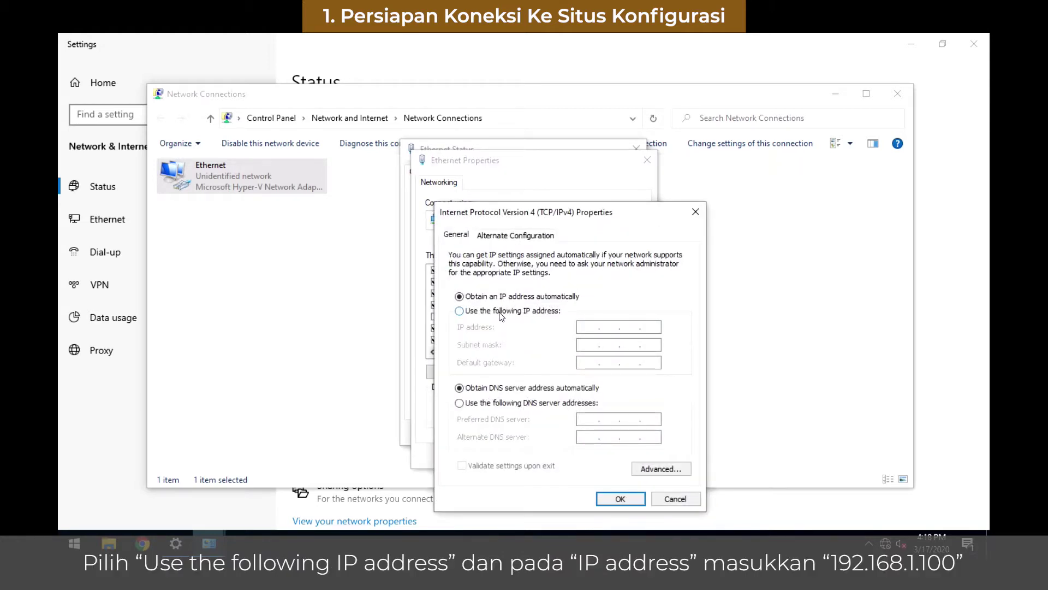
left_click(500, 313)
type("192 . 168 . 1 . 100")
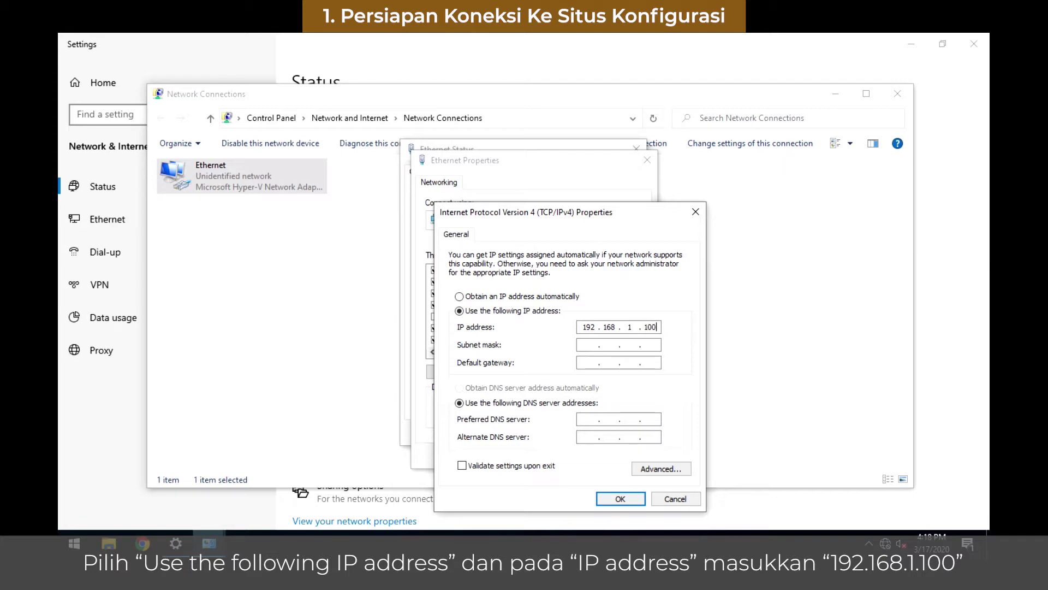
key("Tab")
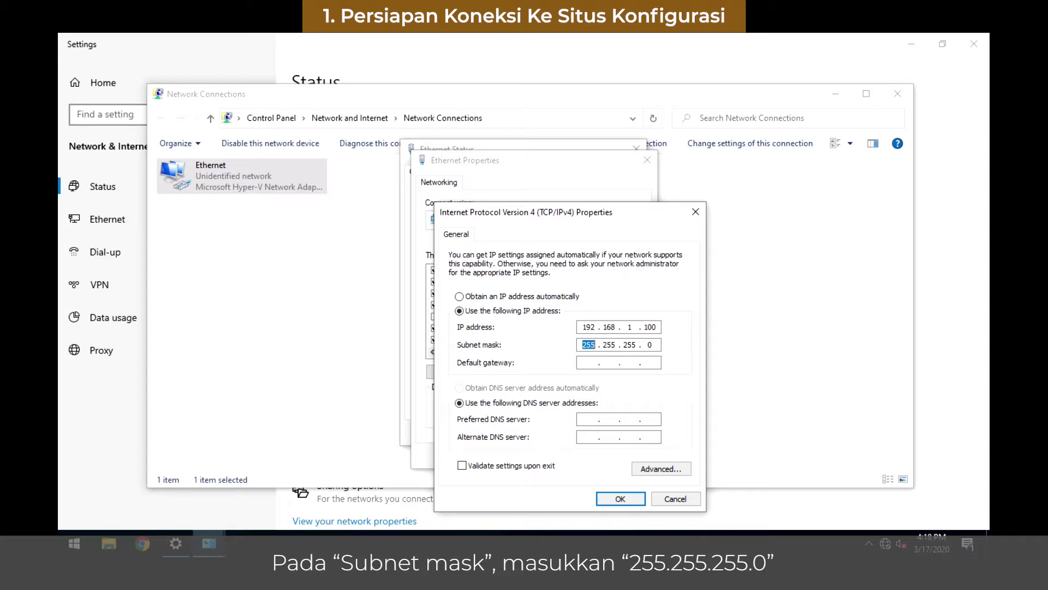
key("Tab")
type("192 . 168 . 1 . 1")
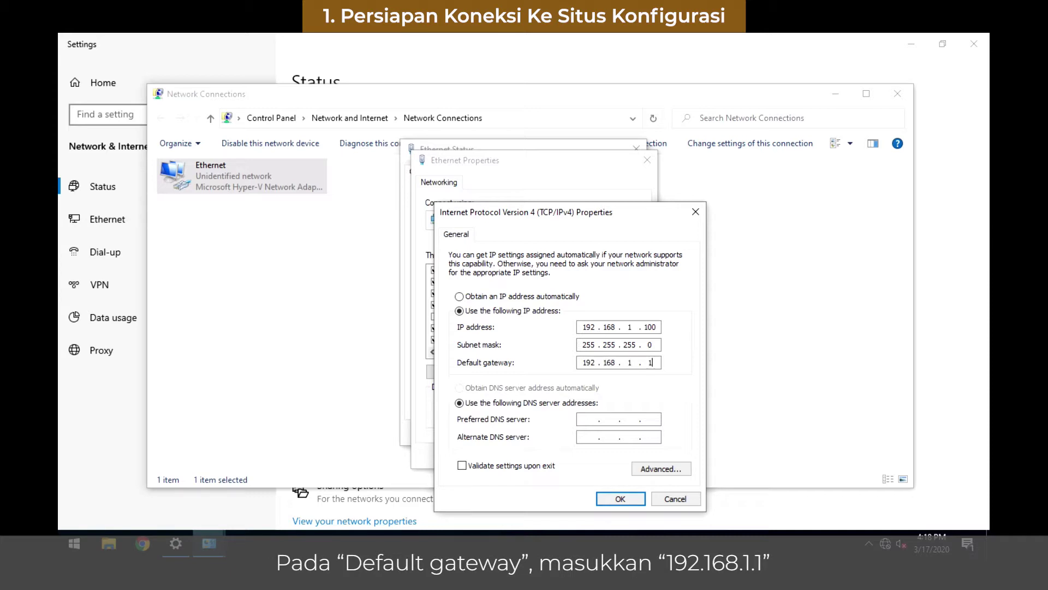
key("Tab")
key("Tab")
type("192 . 168 . 1 . 1")
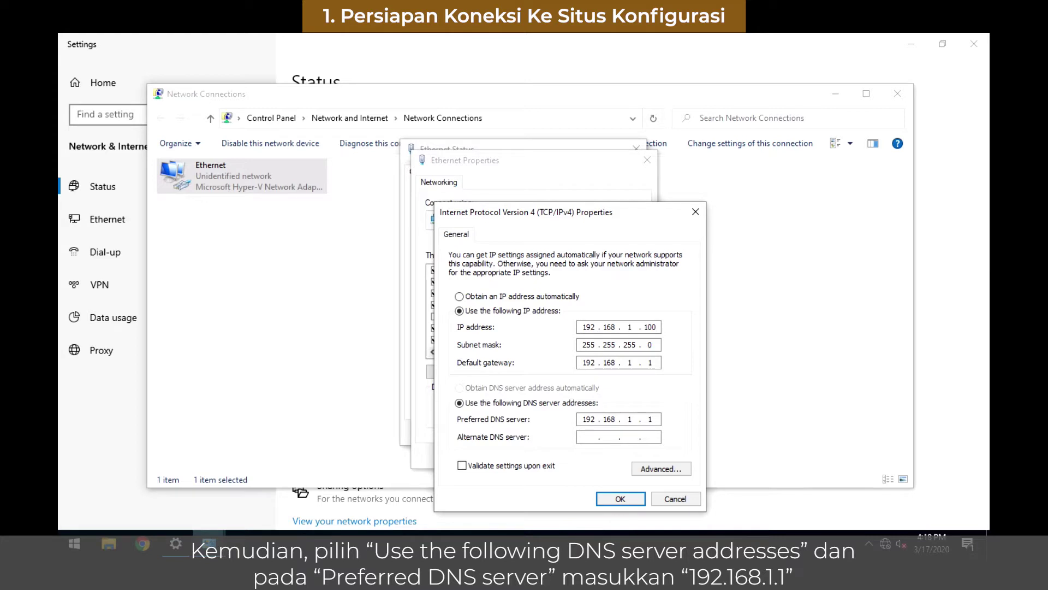
Step: Save the IPv4 and Ethernet properties and close all network windows
left_click(620, 499)
left_click(575, 457)
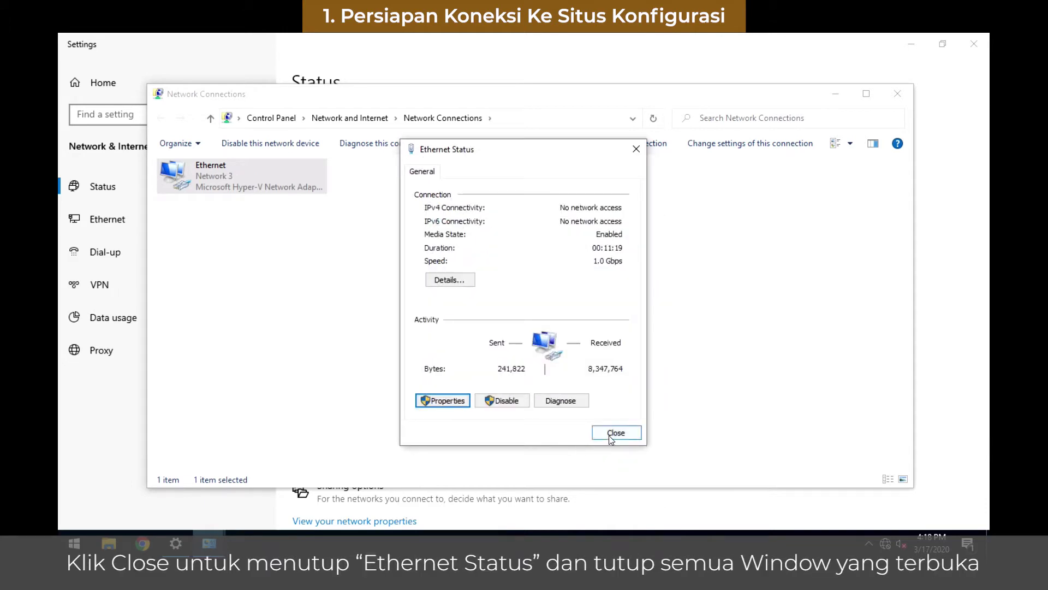
left_click(609, 436)
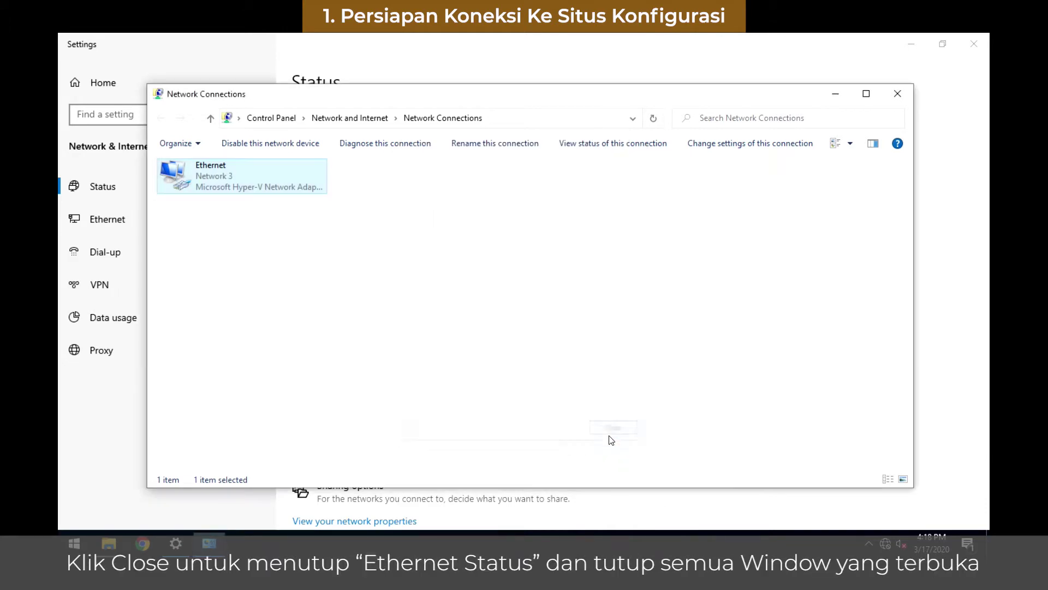
left_click(895, 92)
left_click(963, 44)
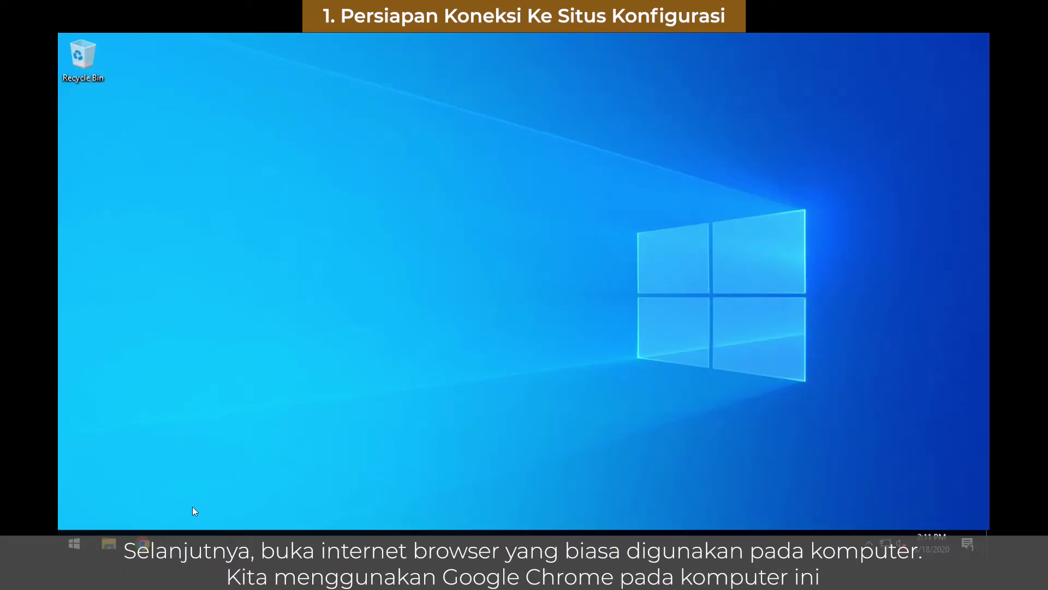
Step: Load 192.168.1.1 in Chrome and proceed past the unsafe certificate warning
left_click(142, 543)
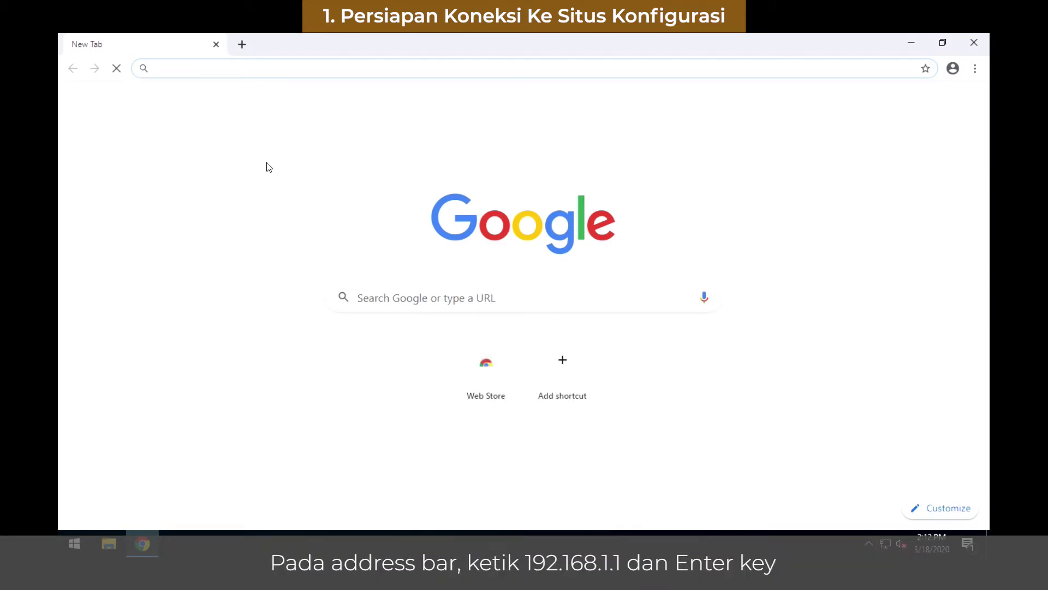
type("192.168.")
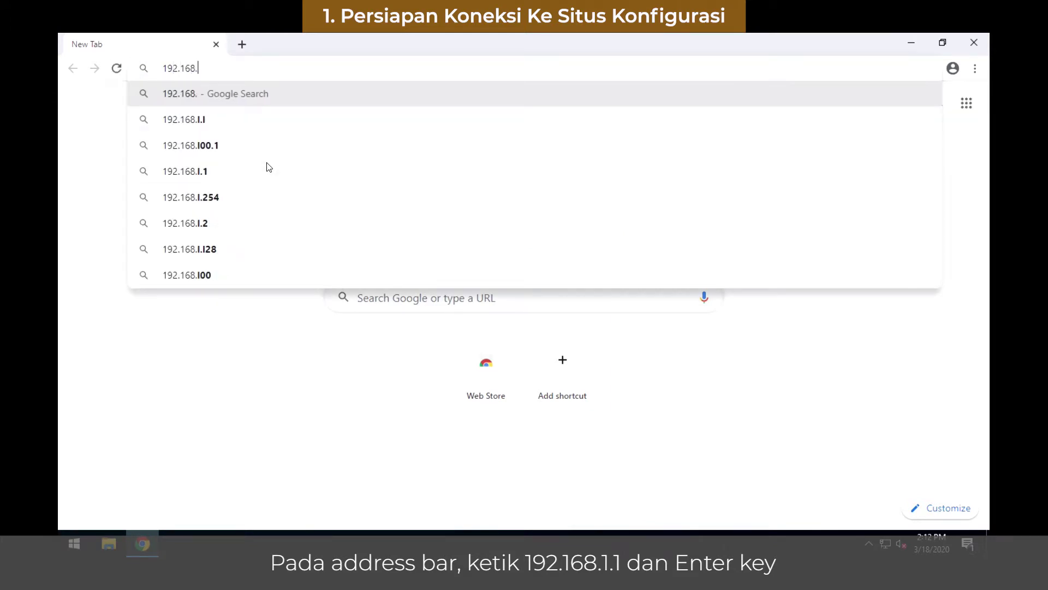
type("1.1")
key("Return")
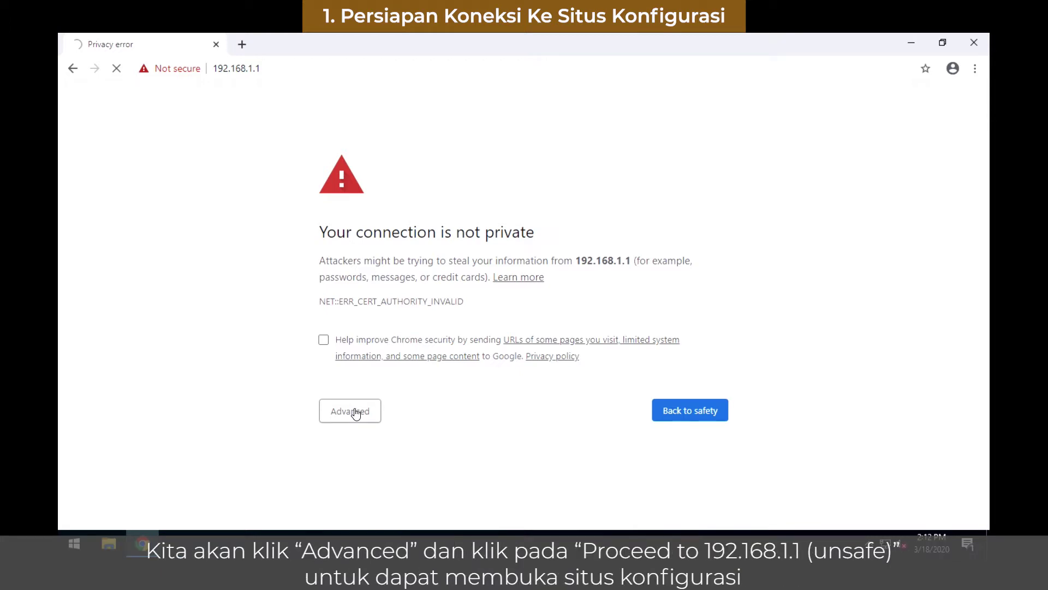
left_click(356, 413)
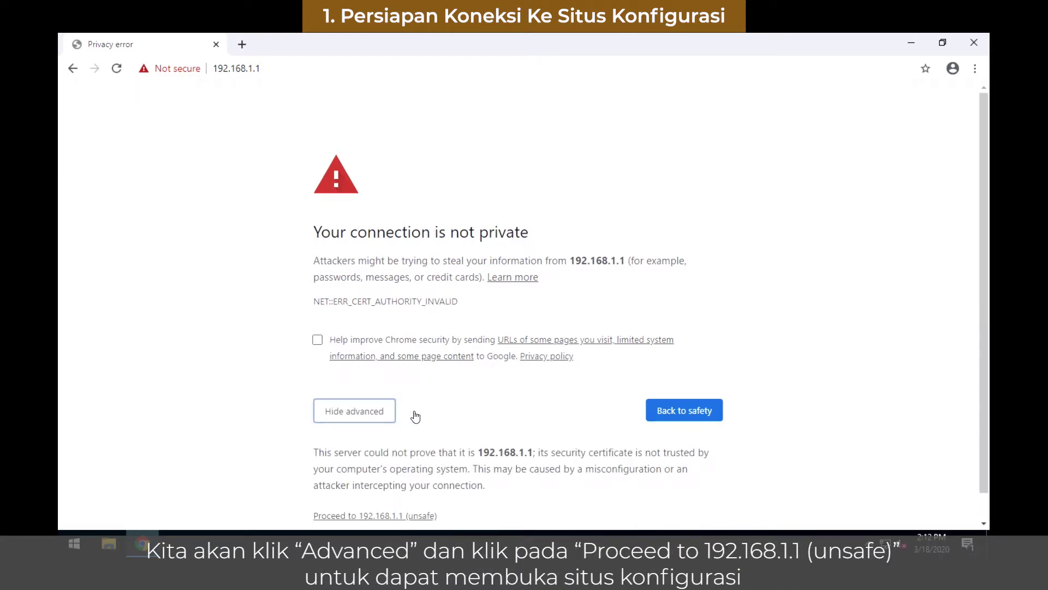
left_click(360, 520)
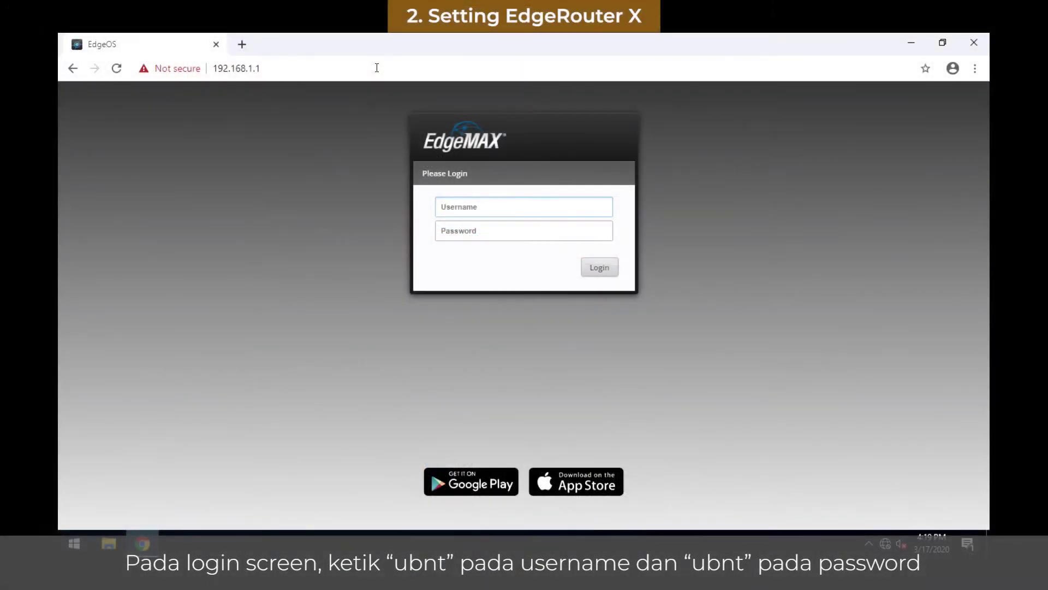
Step: Sign in with username ubnt and the default password, then accept the Basic Setup prompt
type("ubnt")
key("Tab")
type("ubn")
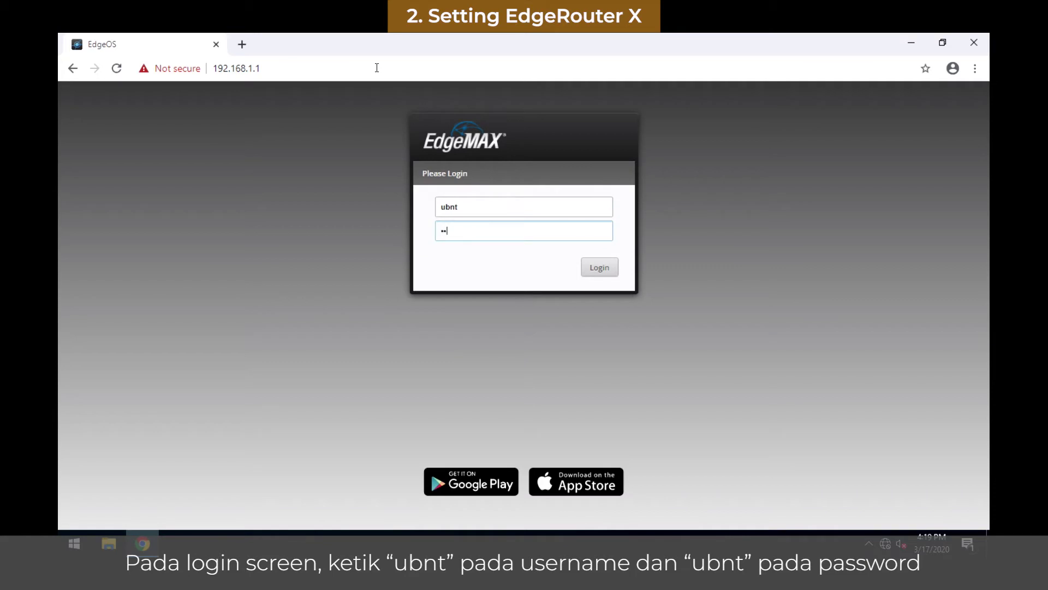
type("t")
key("Return")
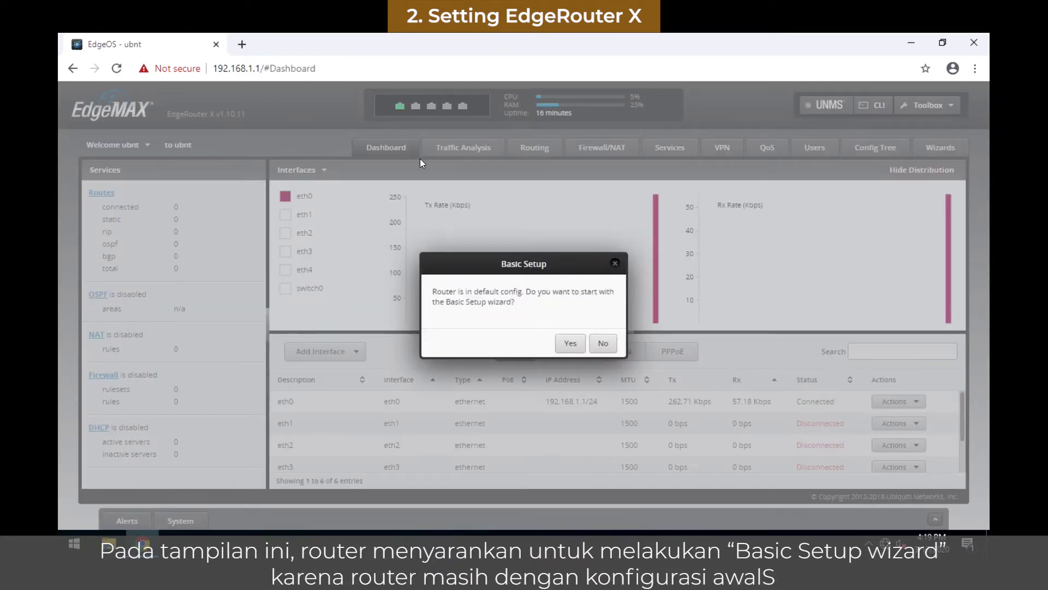
left_click(567, 345)
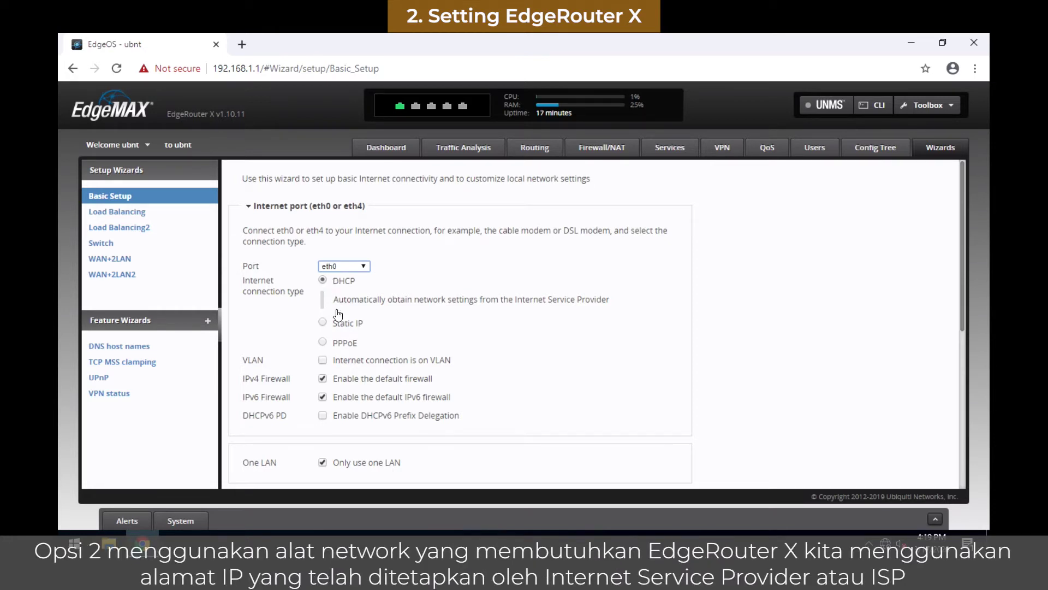
Step: Select Static IP as the Basic Setup internet connection type
left_click(343, 326)
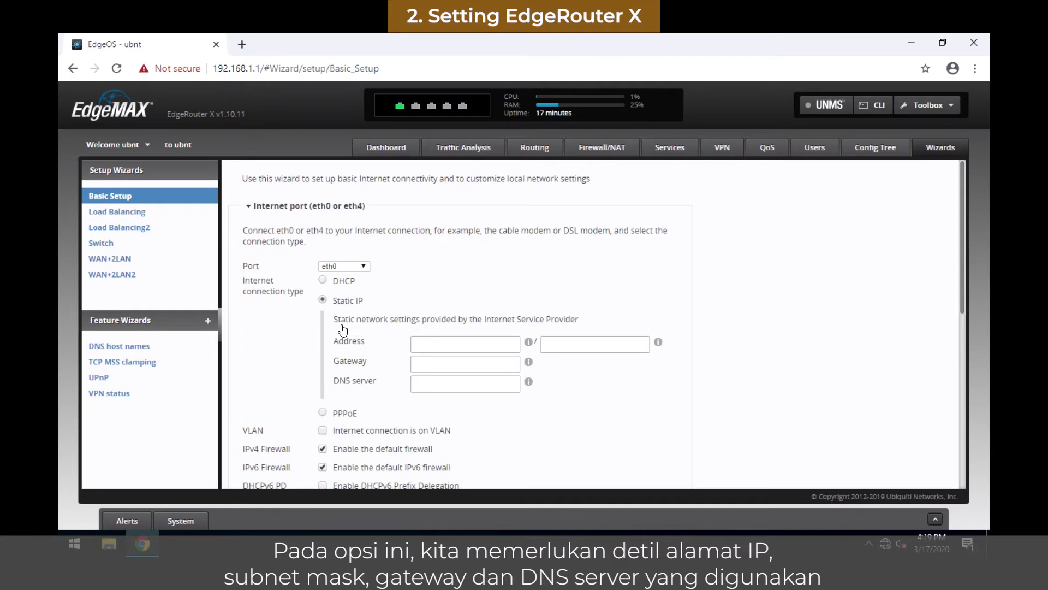
Step: Switch the eth0 connection type to PPPoE, then settle on DHCP
left_click(344, 412)
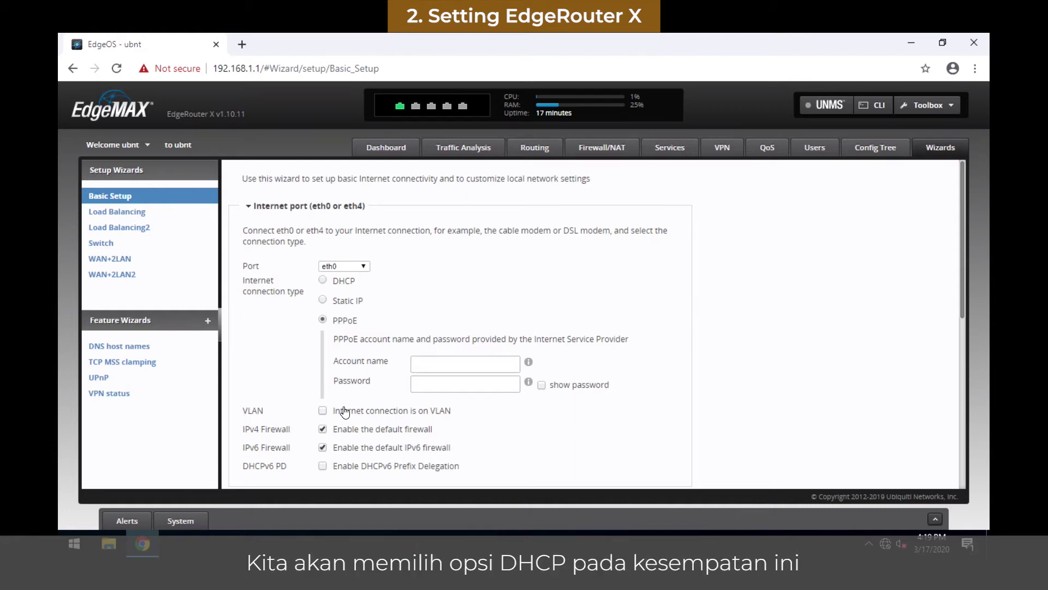
left_click(342, 282)
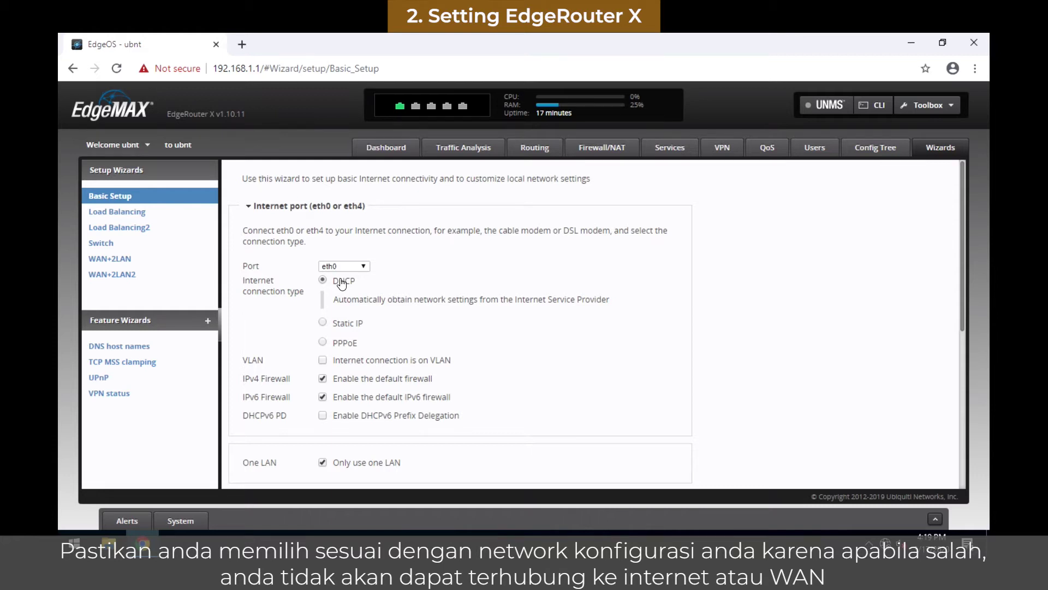
scroll(347, 386, "down", 1)
Step: Expand the LAN ports settings and review address 192.168.1.1 with netmask 255.255.255.0
scroll(347, 386, "down", 4)
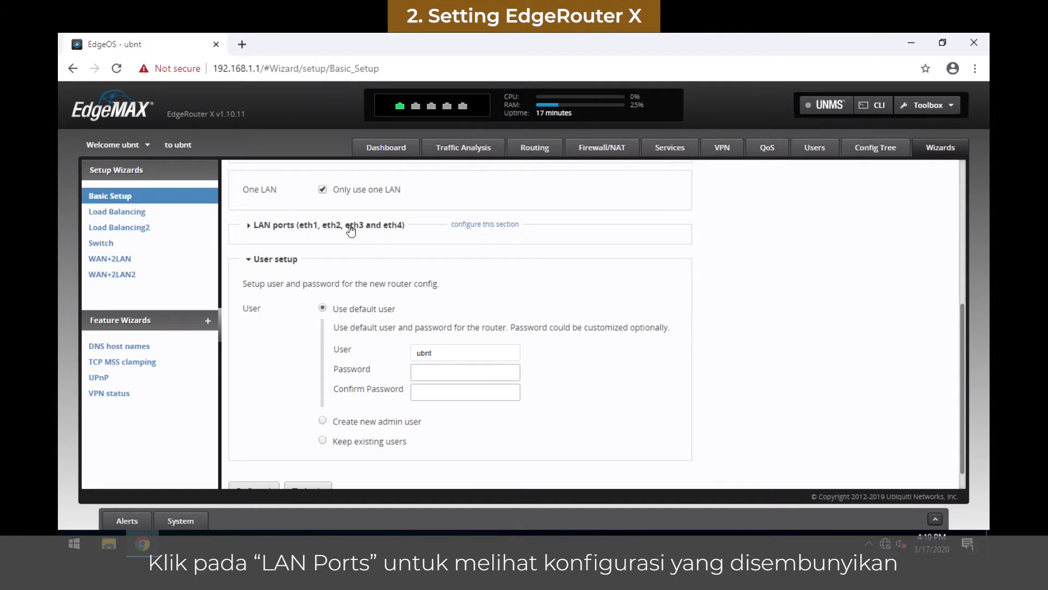
left_click(351, 226)
left_click(387, 277)
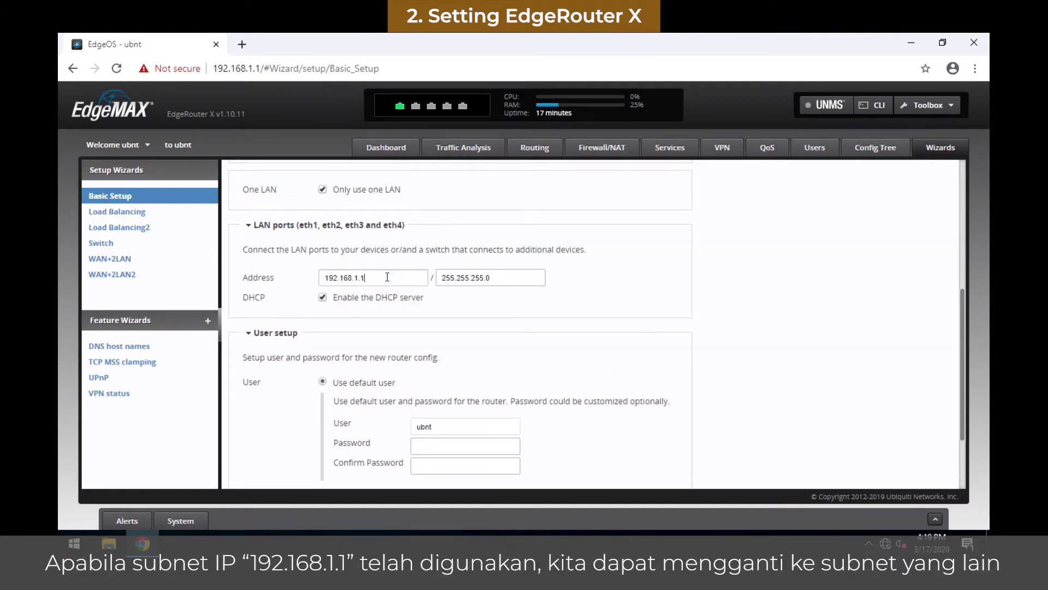
left_click(503, 278)
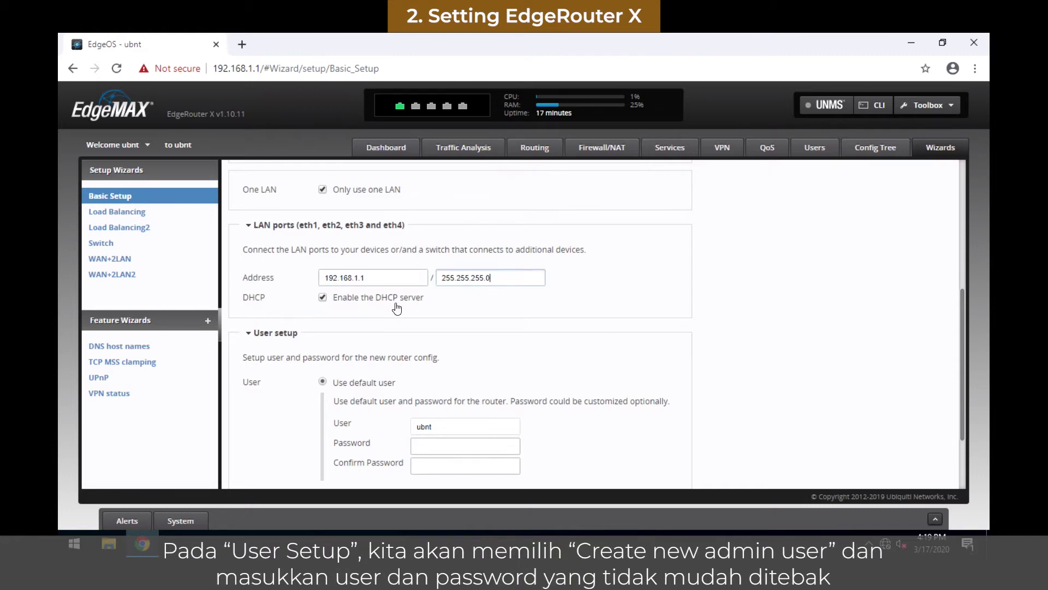
Step: Choose Create new admin user and fill in its user name from autofill
scroll(378, 365, "down", 1)
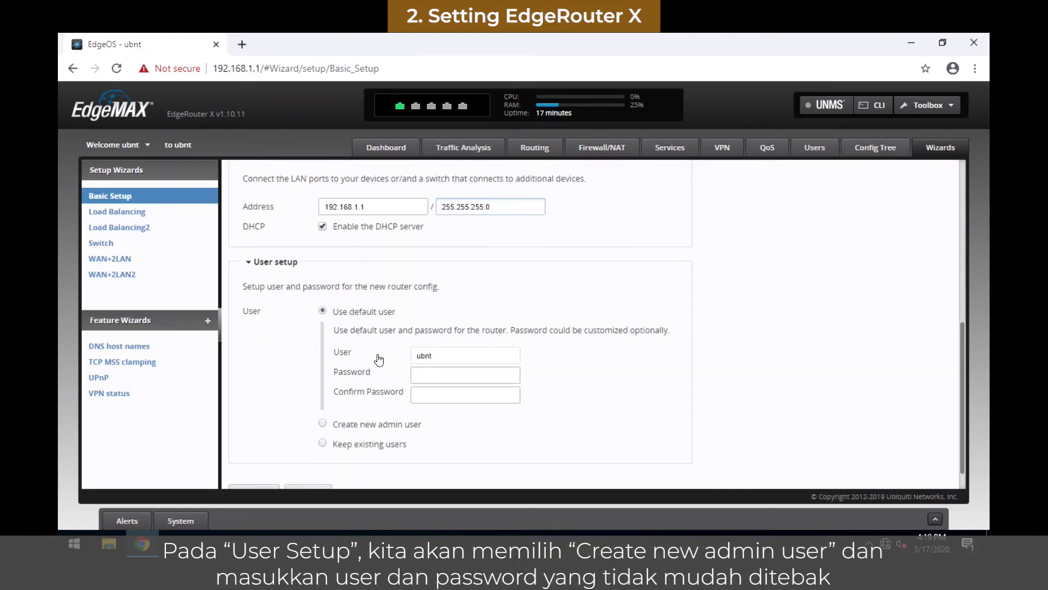
scroll(378, 364, "down", 1)
left_click(370, 398)
left_click(417, 347)
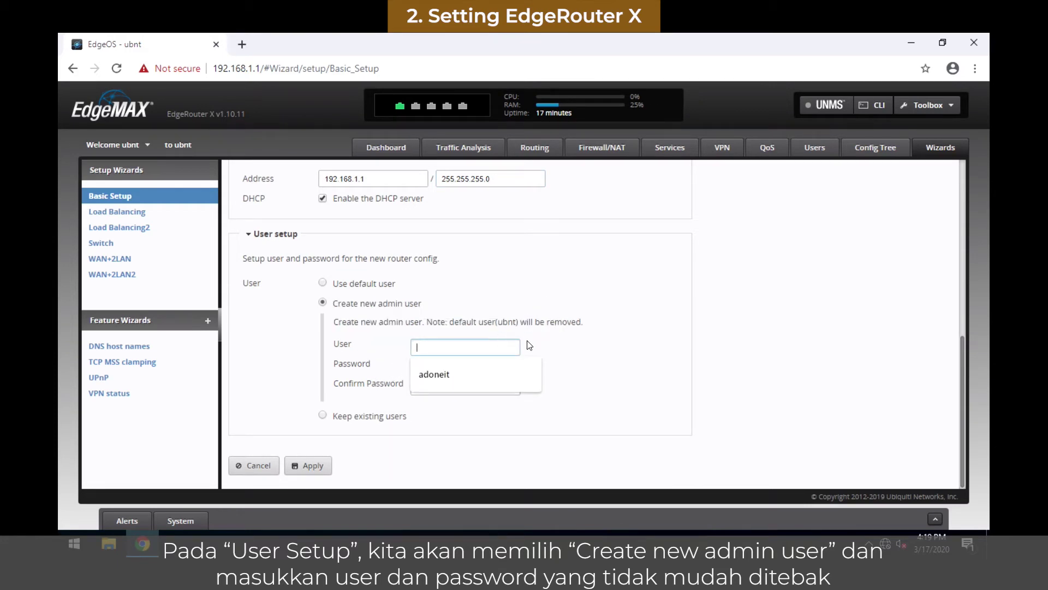
left_click(503, 373)
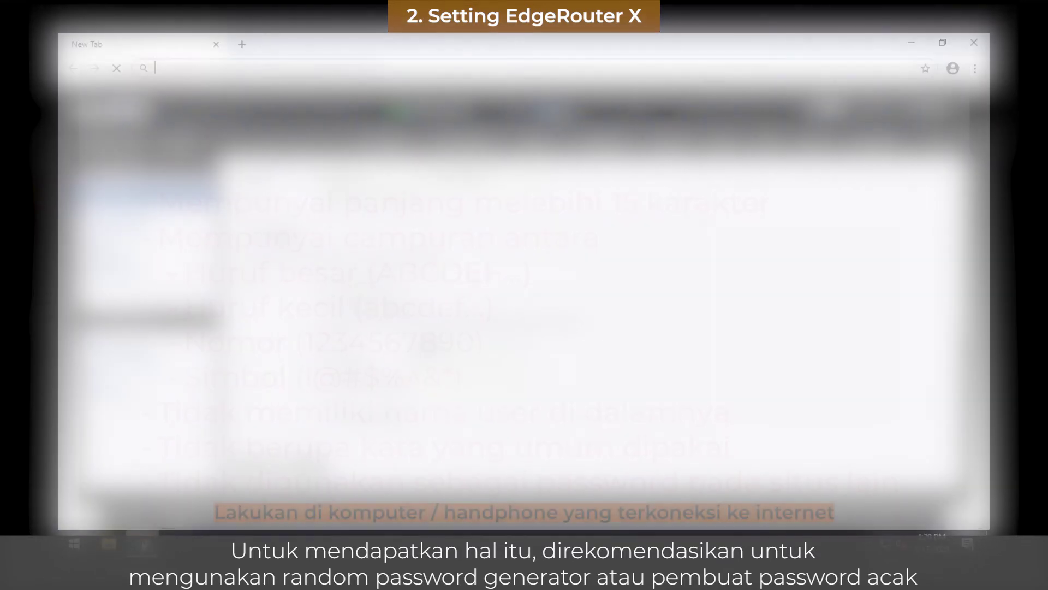
Step: Generate a 16-character password on passwordsgenerator.net with ambiguous characters excluded
type("strong password generator")
key("Return")
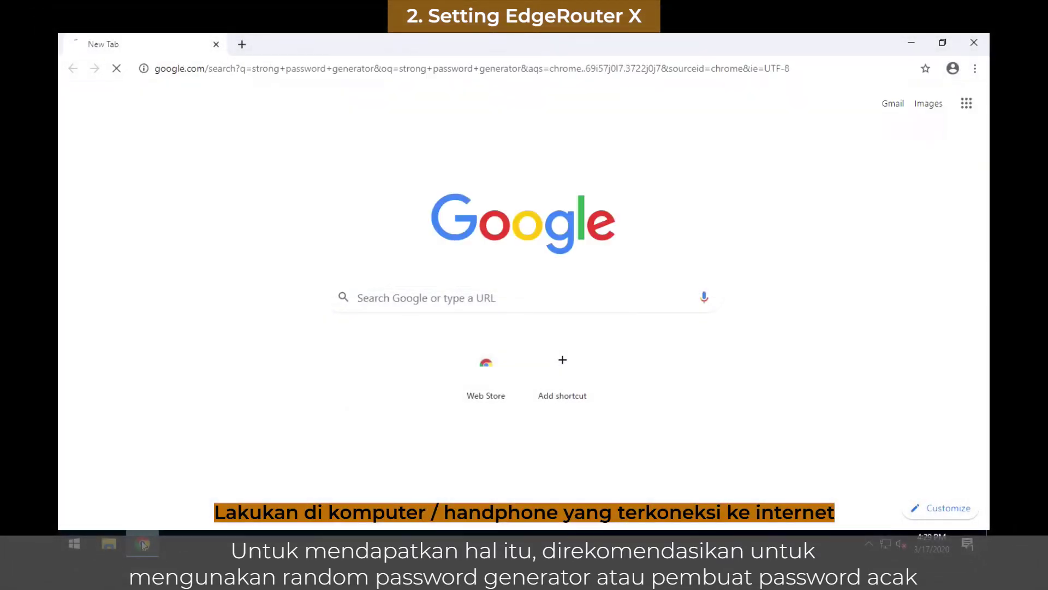
left_click(234, 249)
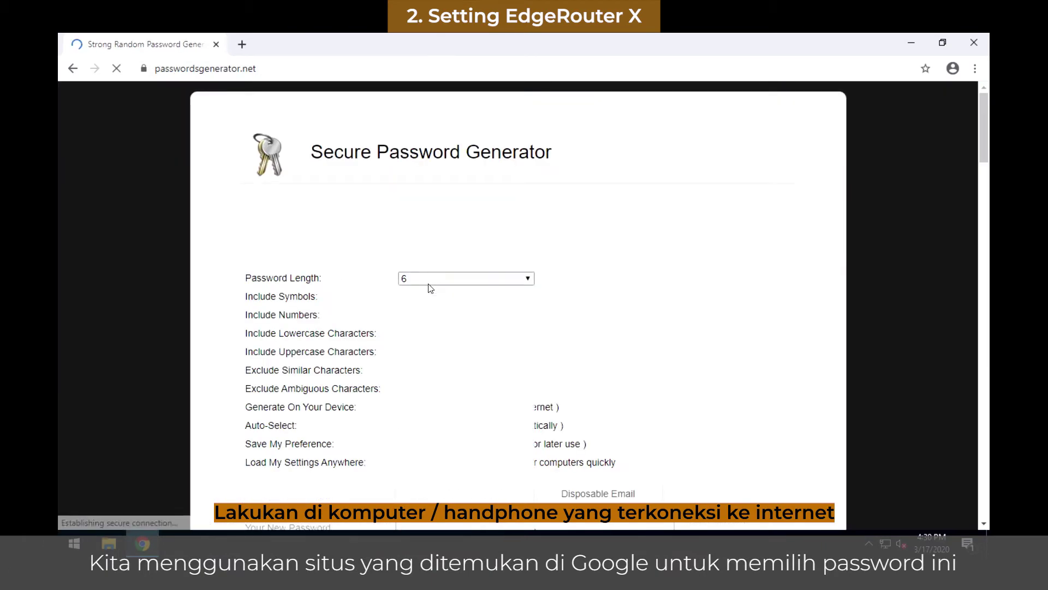
left_click(428, 388)
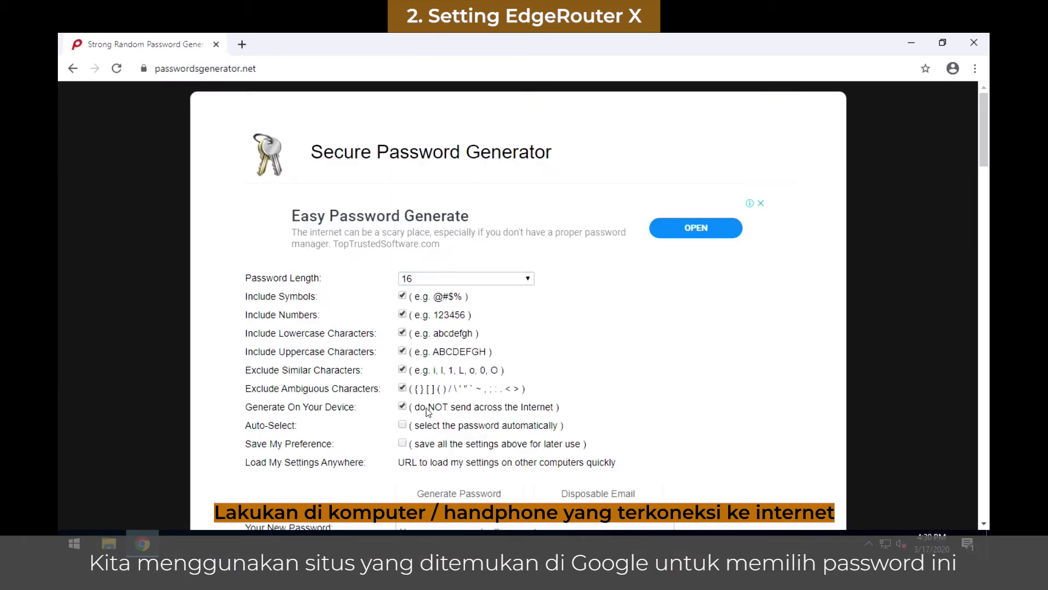
scroll(434, 439, "down", 3)
left_click(461, 361)
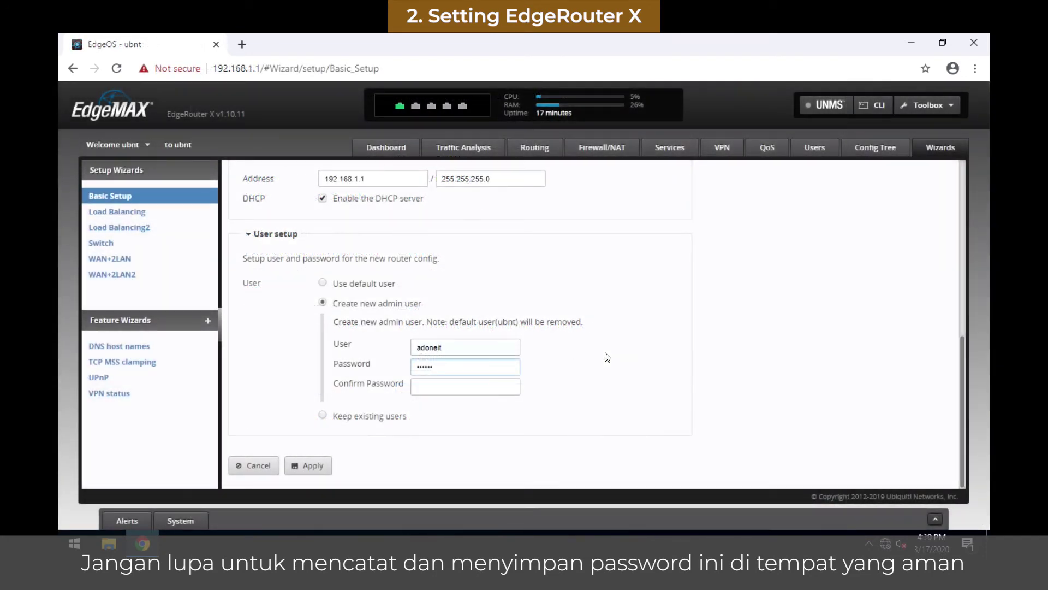
Step: Enter the generated password in both Password and Confirm Password fields
type("x")
key("Tab")
type("x")
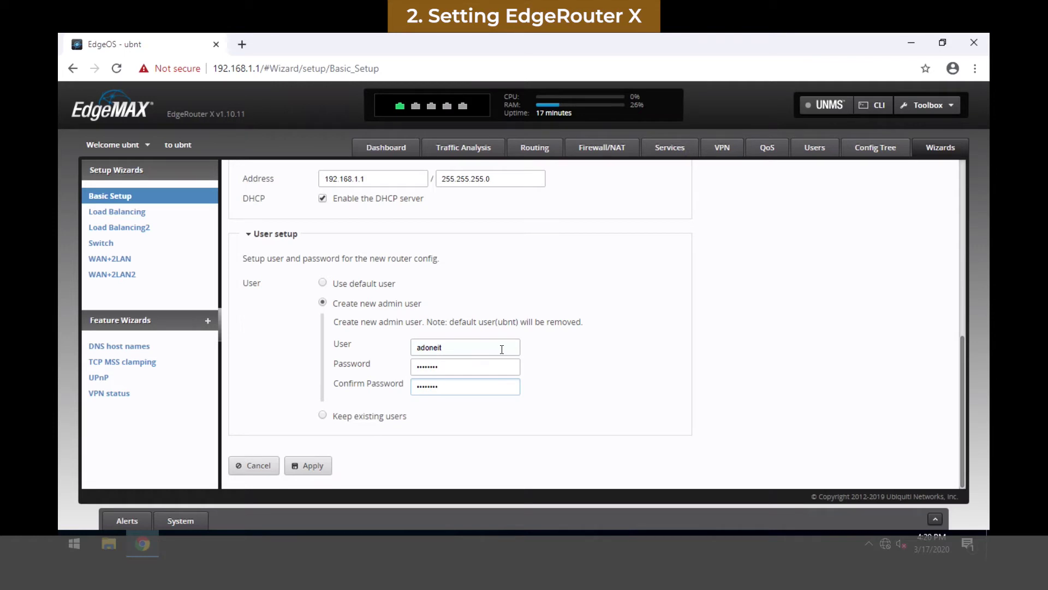
Step: Apply the Basic Setup configuration and confirm rebooting the router
left_click(309, 467)
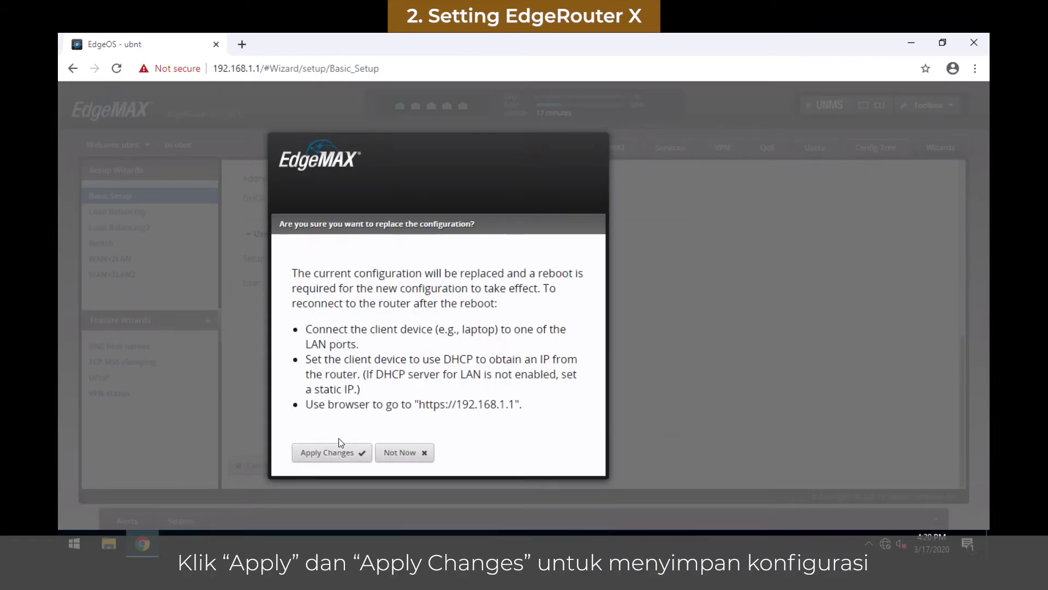
left_click(331, 456)
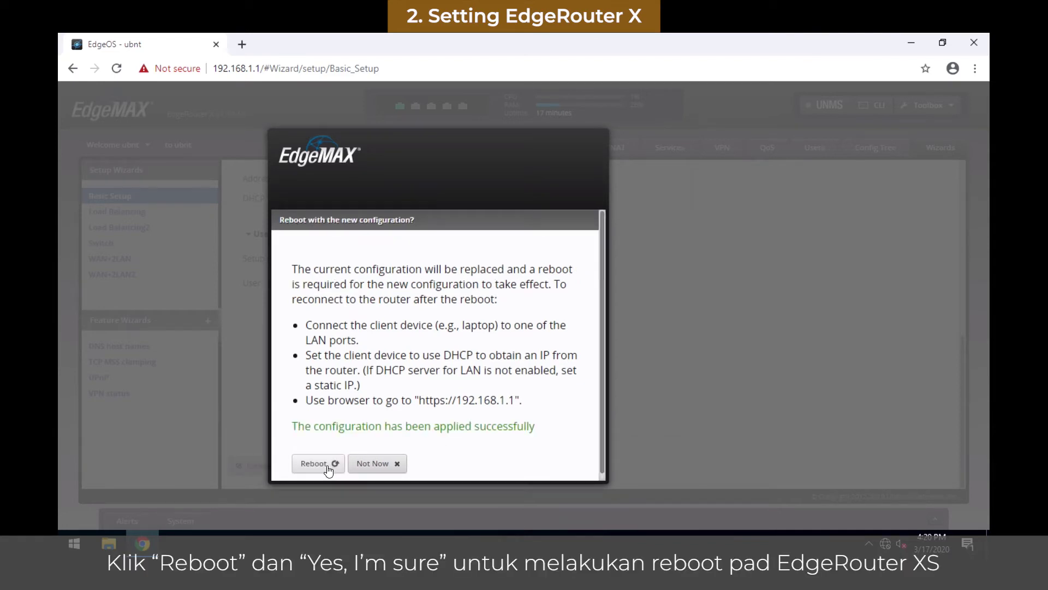
left_click(317, 463)
left_click(333, 453)
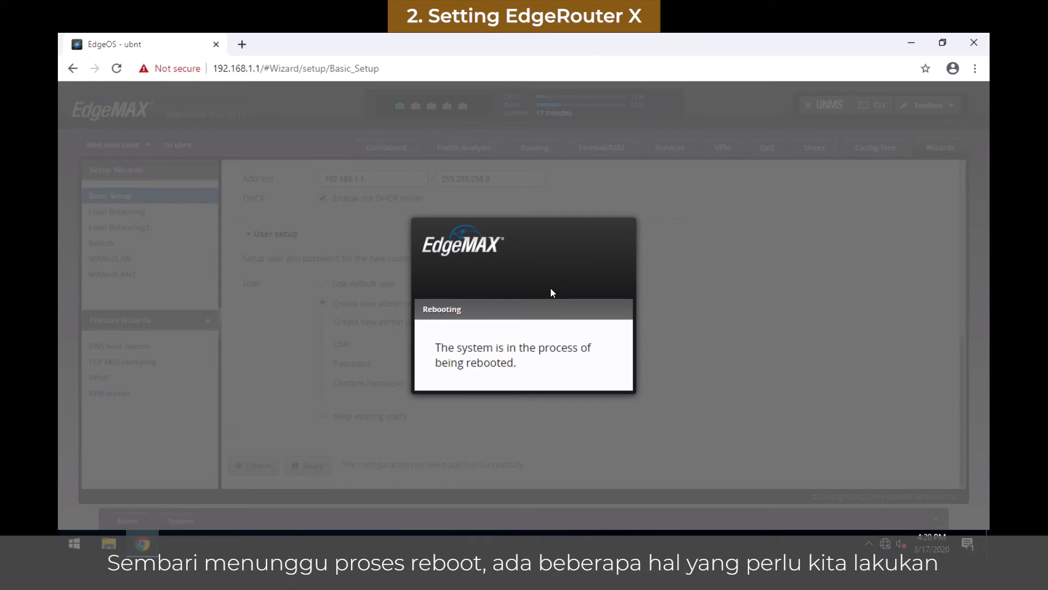
Step: Reopen the Ethernet adapter's Properties through Network & Internet settings and its Status window
key("super+d")
right_click(885, 543)
left_click(854, 526)
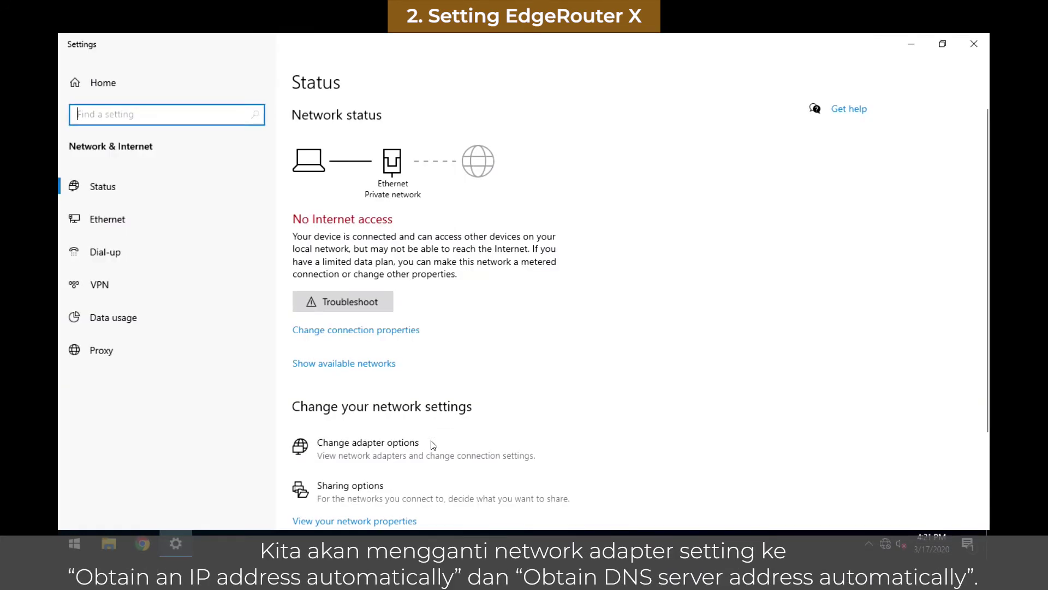
left_click(433, 444)
right_click(260, 182)
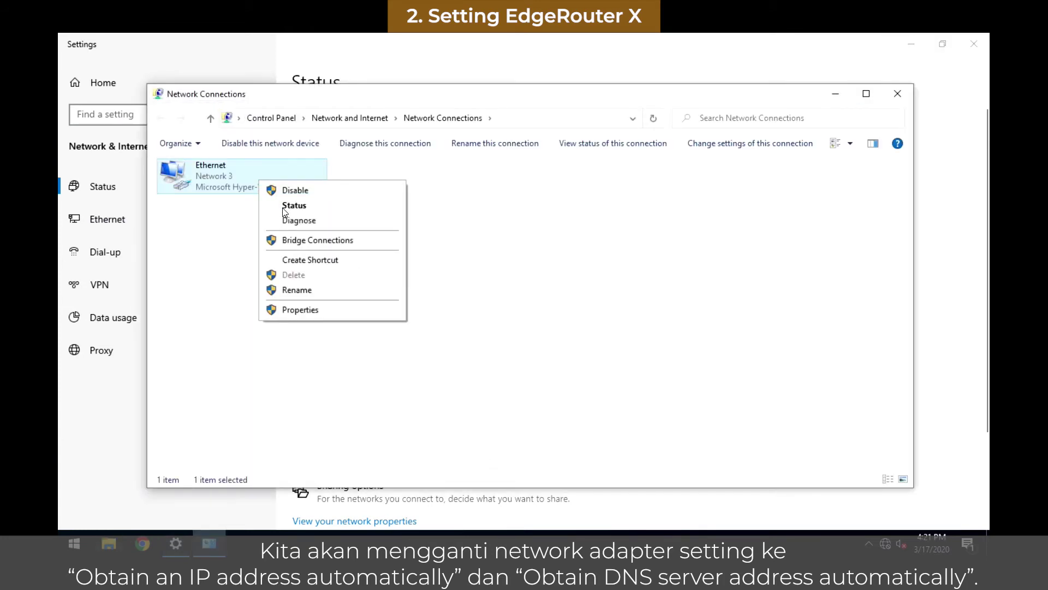
left_click(294, 205)
left_click(451, 401)
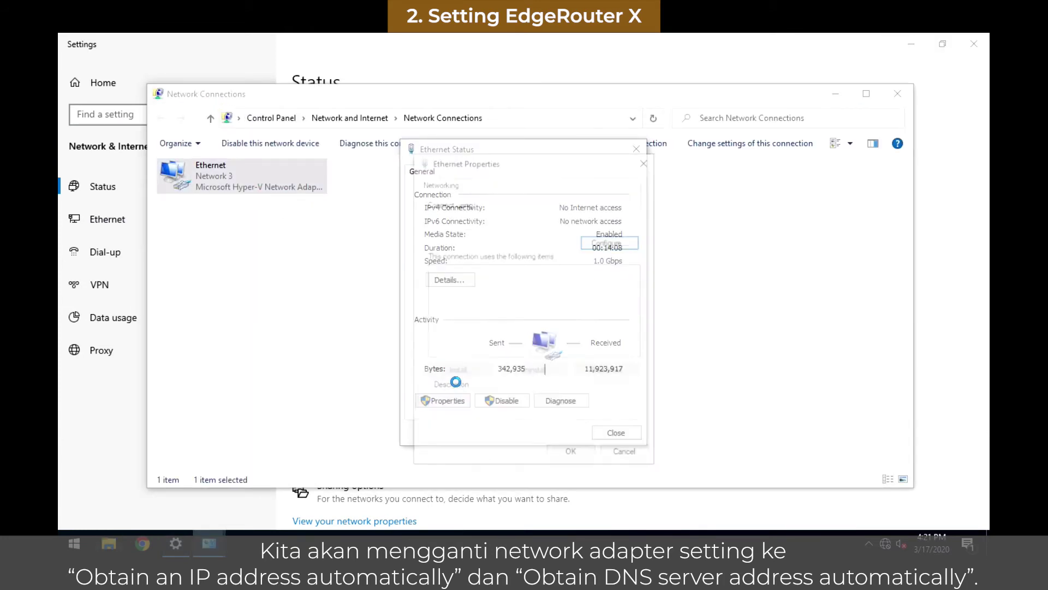
Step: Set IPv4 to obtain IP and DNS addresses automatically, then save and close
left_click(481, 295)
double_click(478, 305)
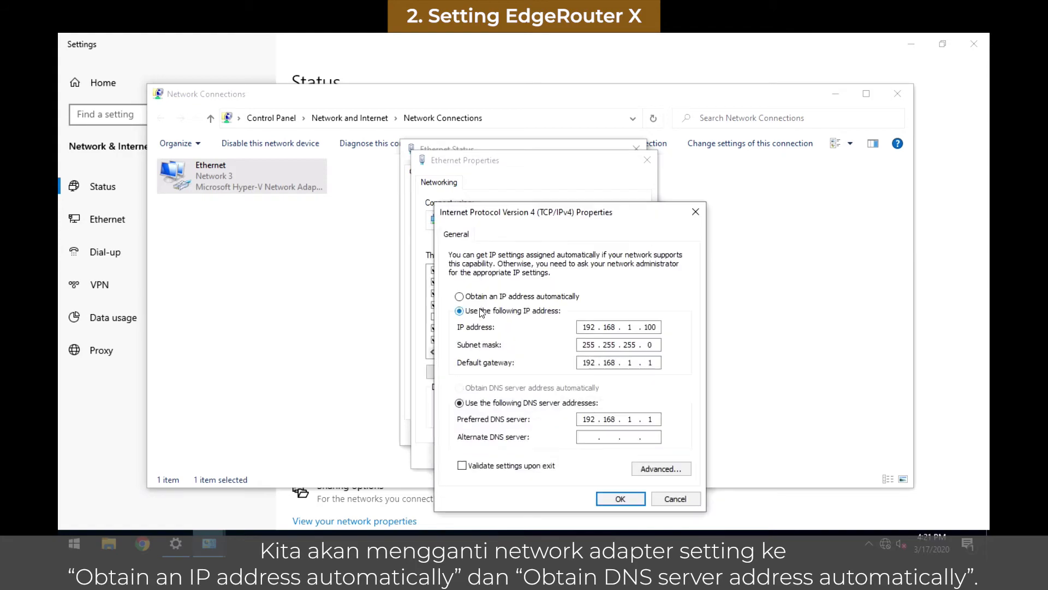
left_click(507, 299)
left_click(520, 389)
left_click(618, 499)
left_click(582, 458)
left_click(613, 432)
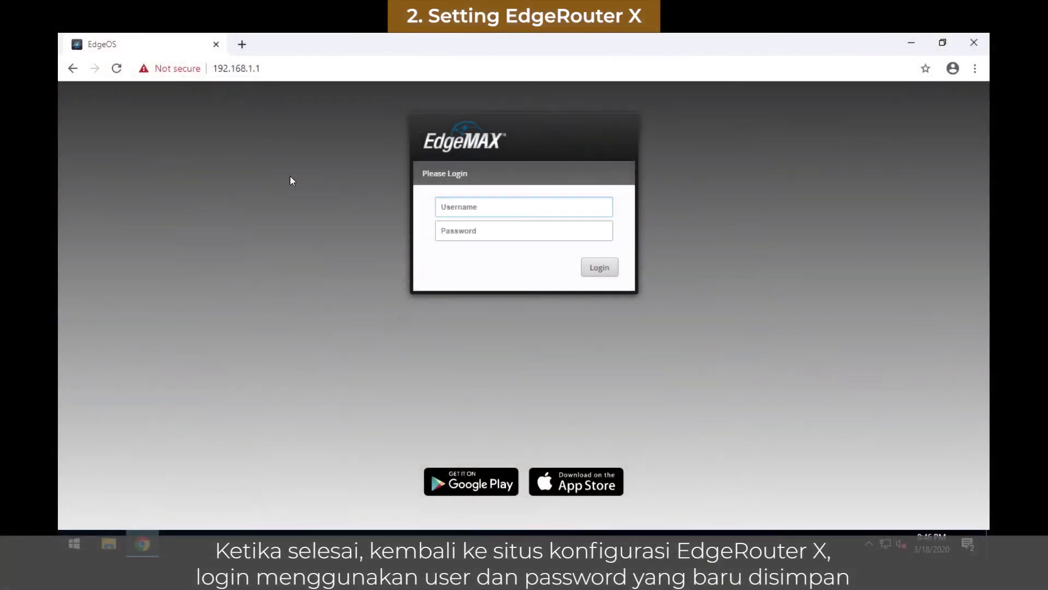
Step: Log in to EdgeOS with the new admin's username and password and confirm eth0 and eth1 show Connected
left_click(455, 205)
type("adoneit")
key("Tab")
type("••")
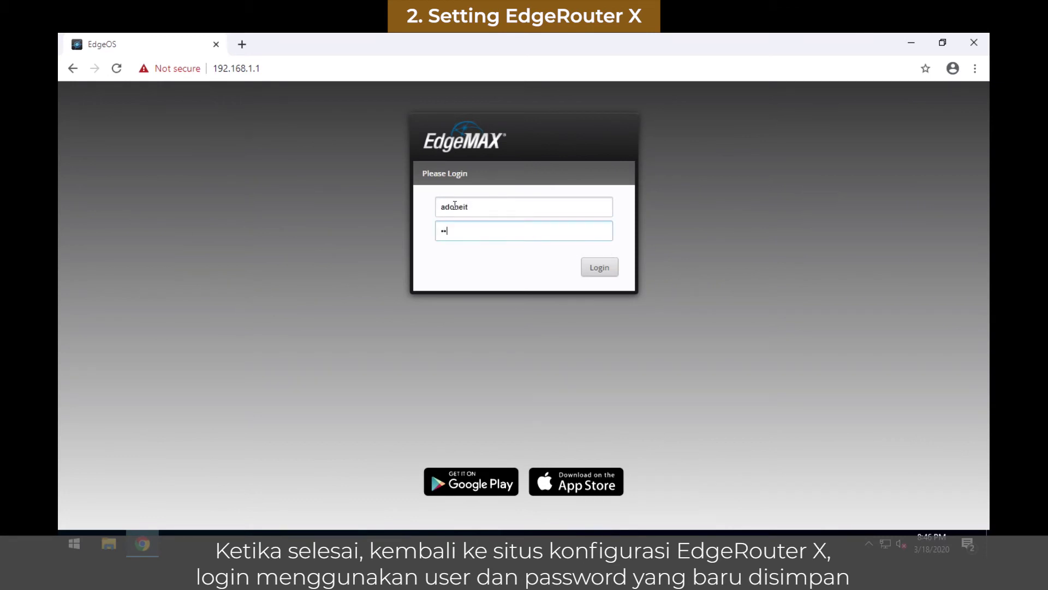
type("••••••")
key("Return")
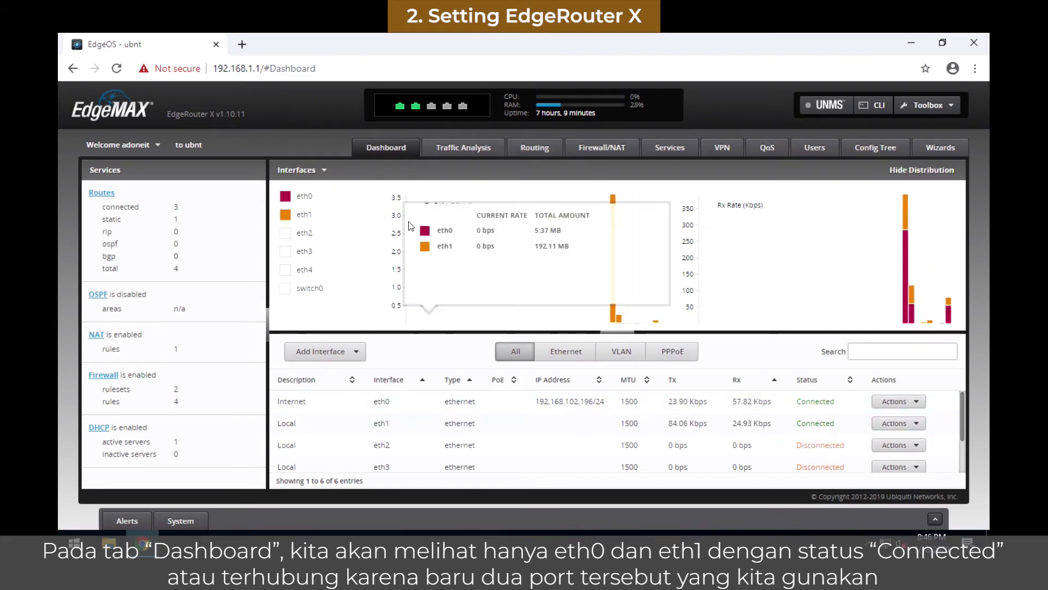
left_click(238, 43)
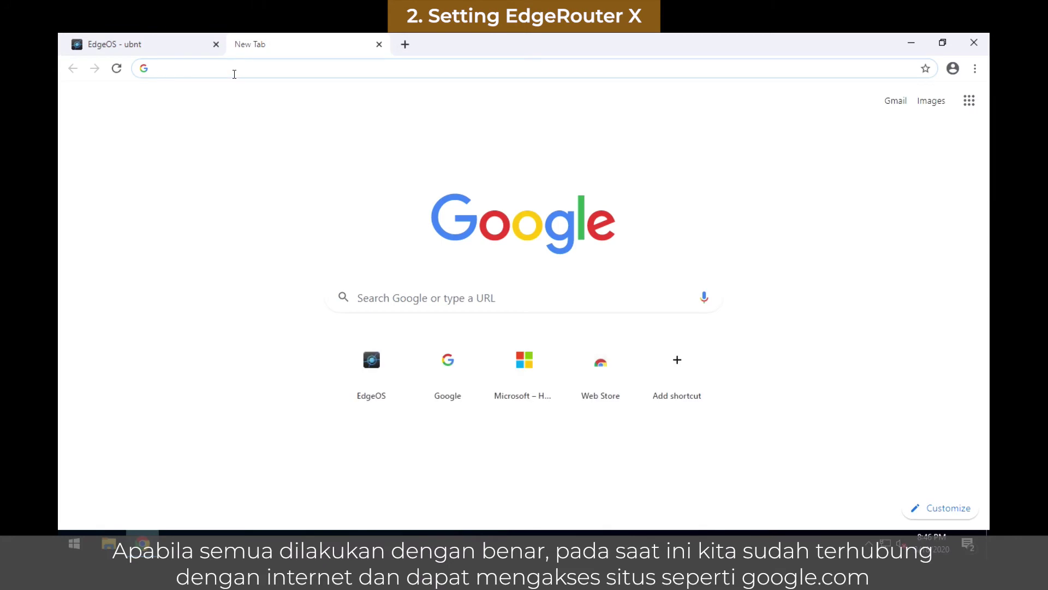
type("www.google.com")
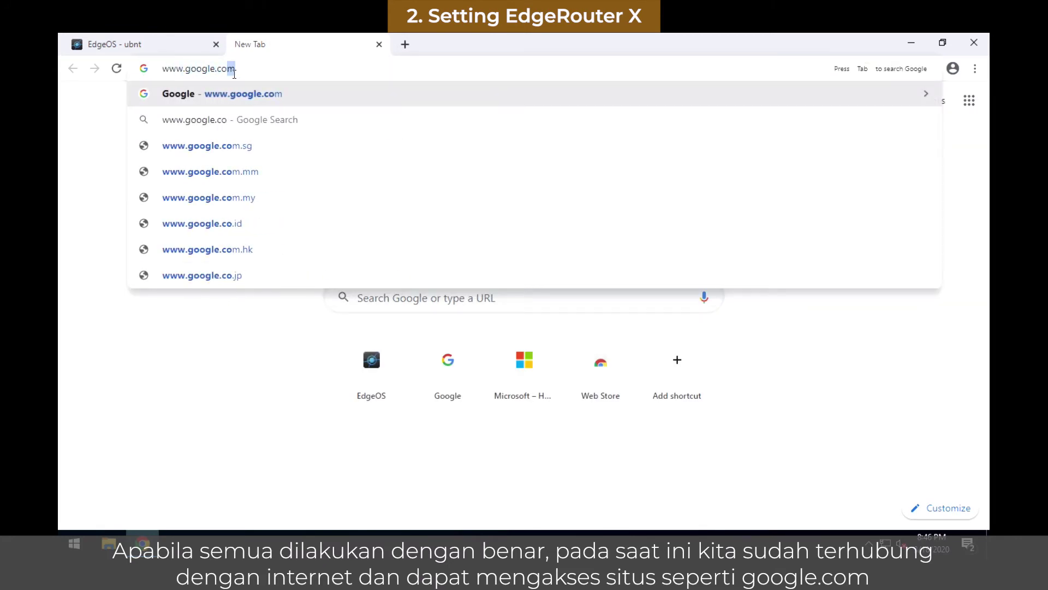
key("Return")
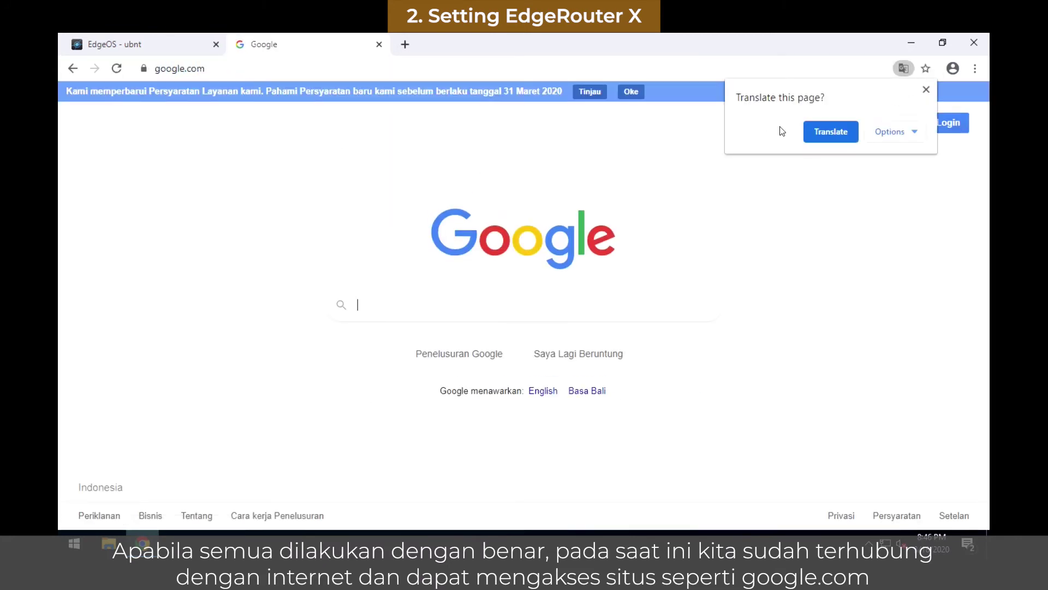
left_click(926, 89)
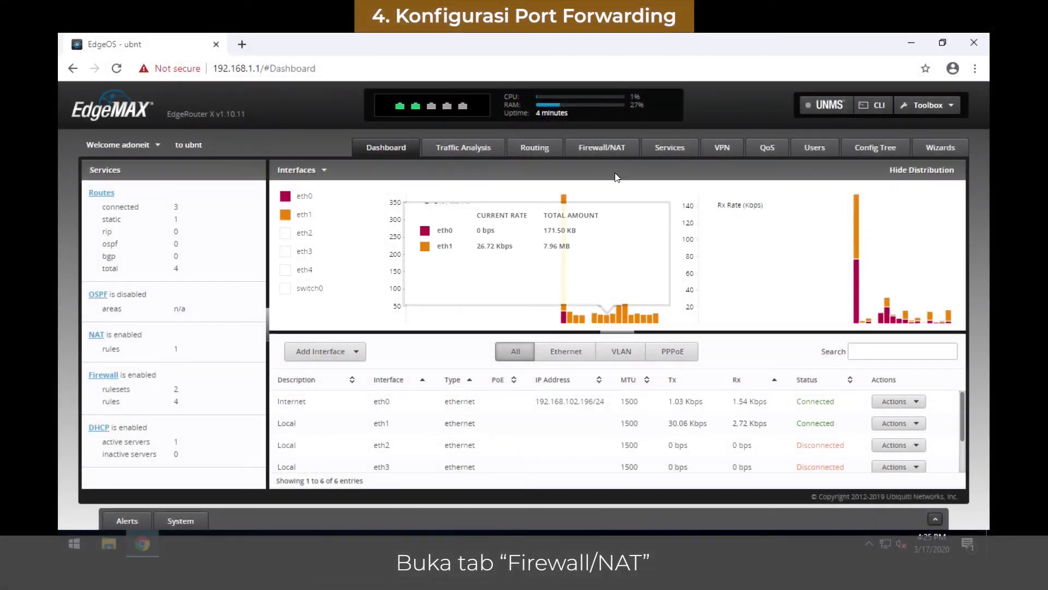
Step: In Firewall/NAT port forwarding, set eth0 as the WAN interface and switch0 as the LAN interface
left_click(607, 146)
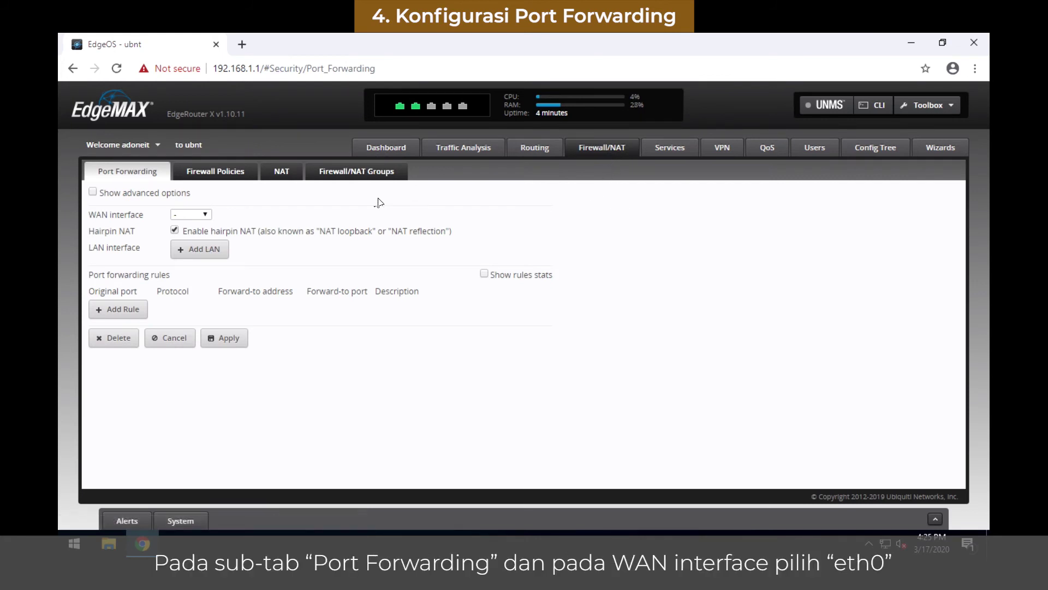
left_click(192, 215)
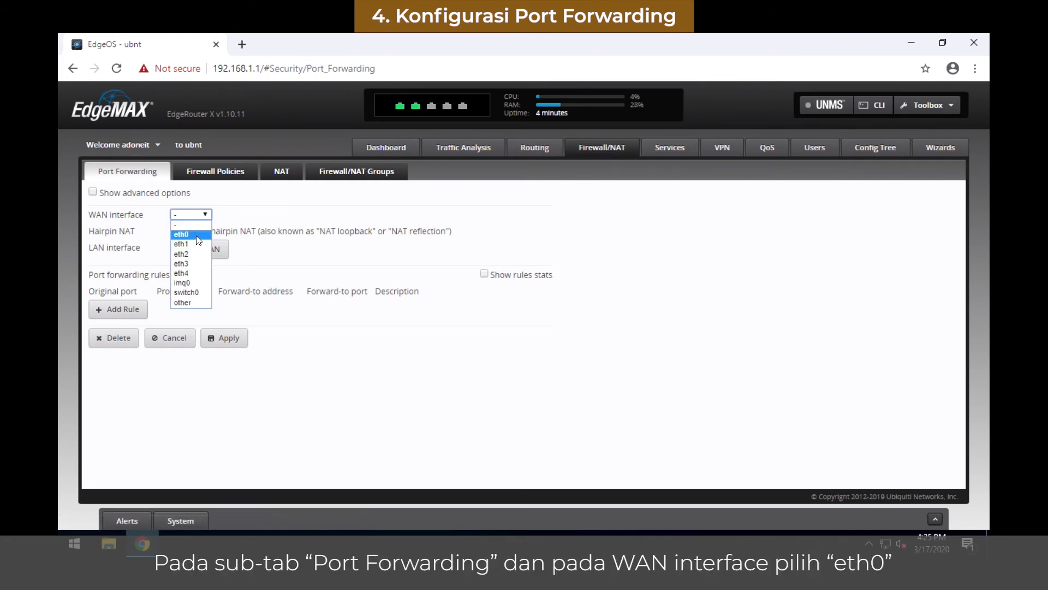
left_click(197, 237)
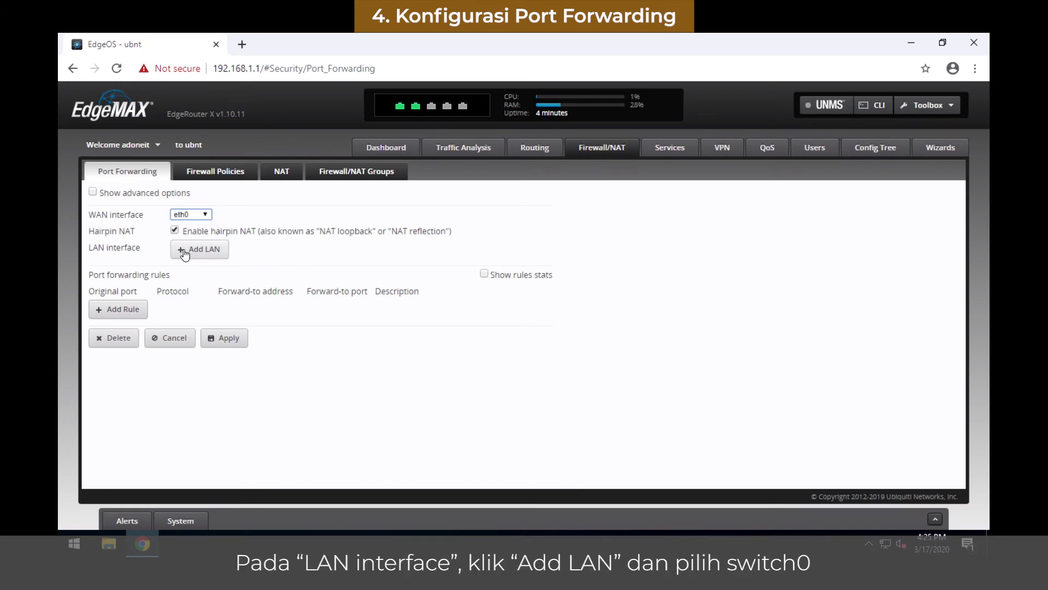
left_click(184, 251)
left_click(191, 247)
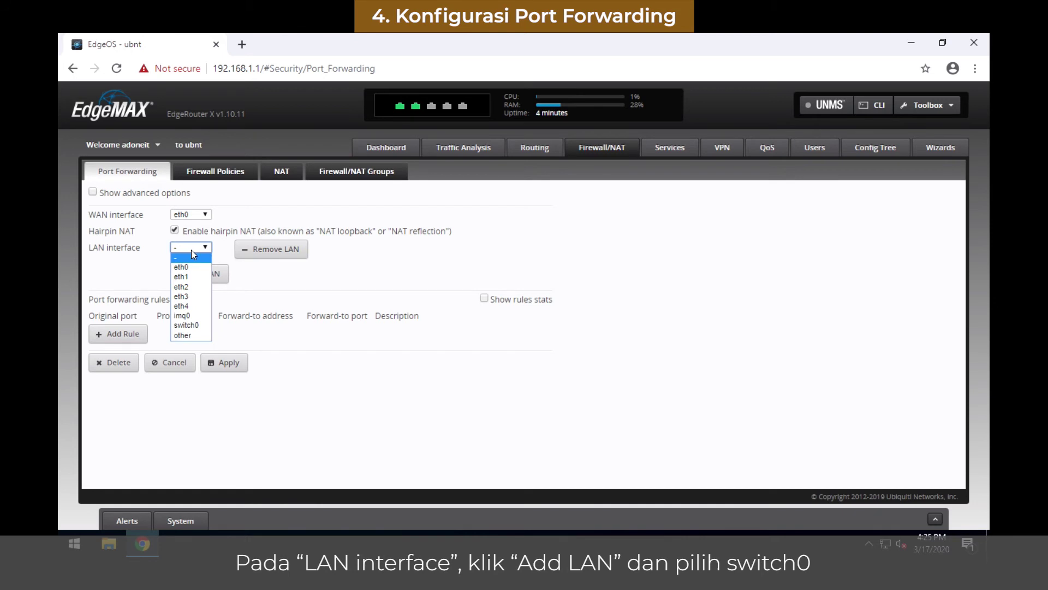
left_click(191, 325)
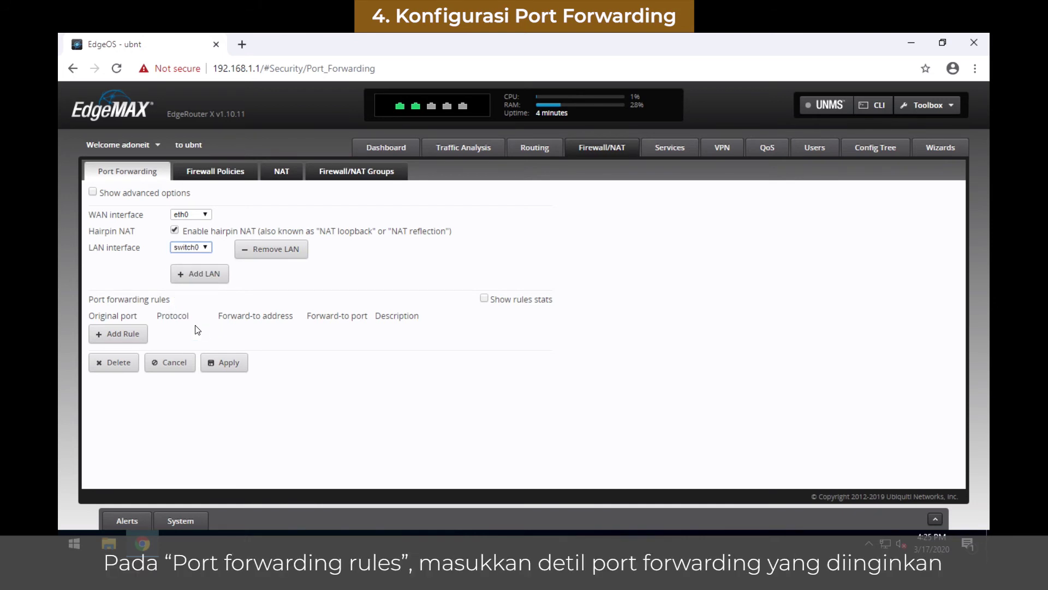
Step: Add and apply an 'RDP' rule forwarding port 19999 to 192.168.1.100:3389
left_click(135, 337)
left_click(117, 333)
type("1")
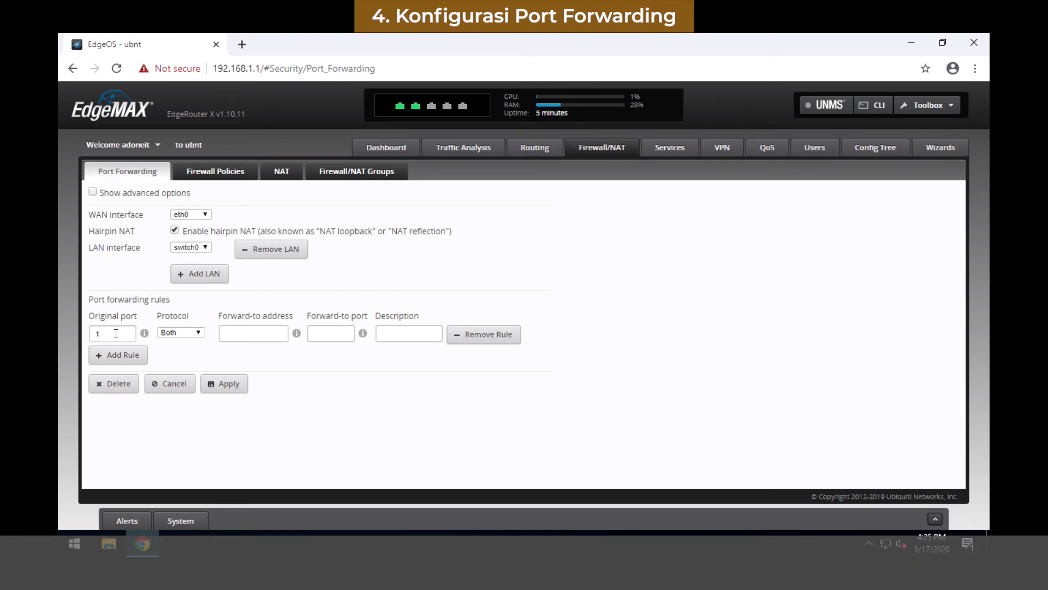
type("999")
key("Tab")
key("Tab")
type("192.168.1.100")
key("Tab")
type("3389")
key("Tab")
type("RDP")
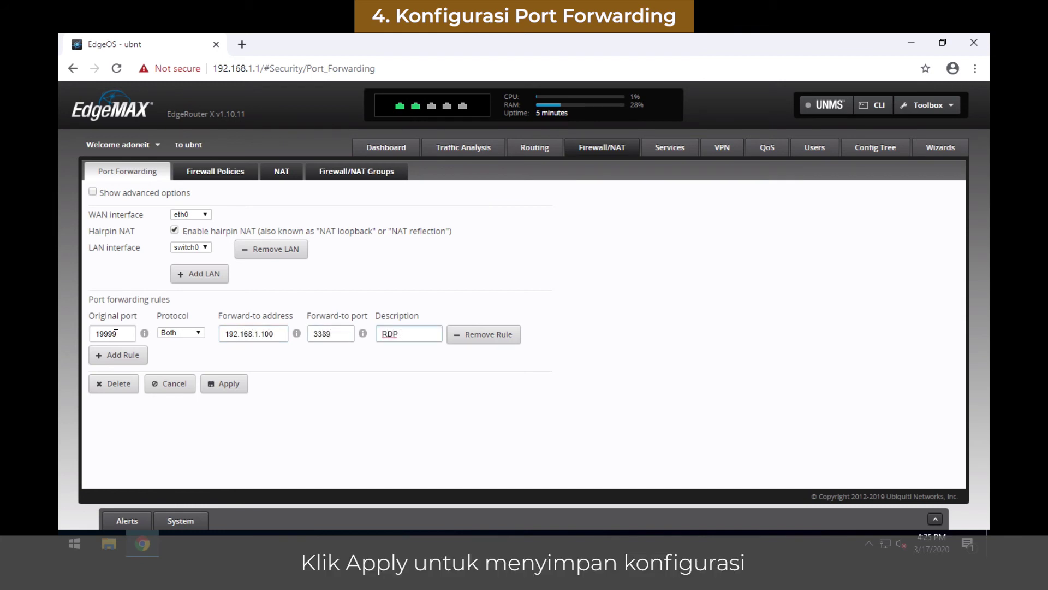
left_click(228, 385)
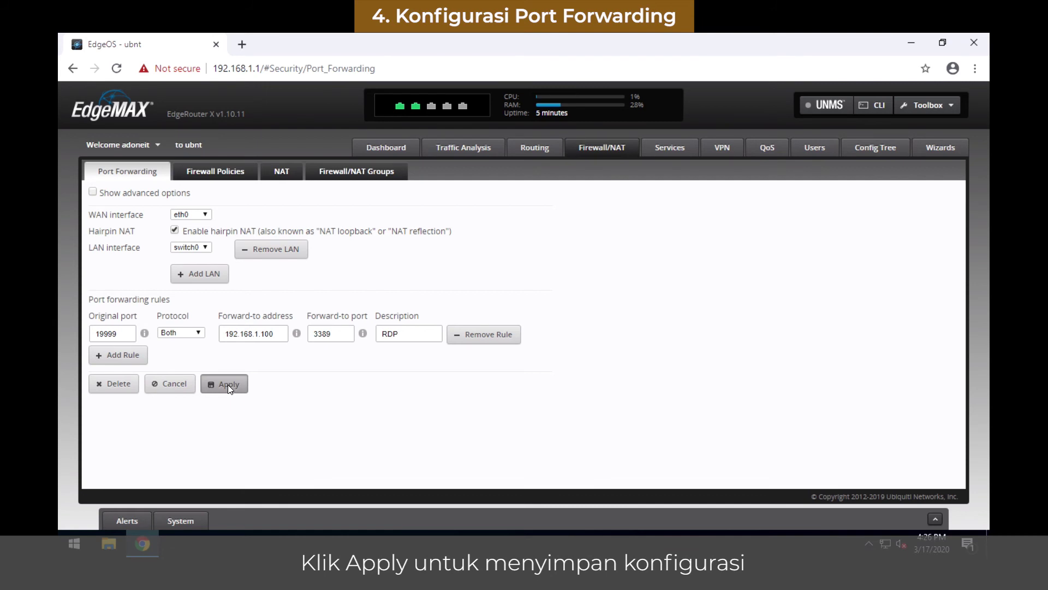